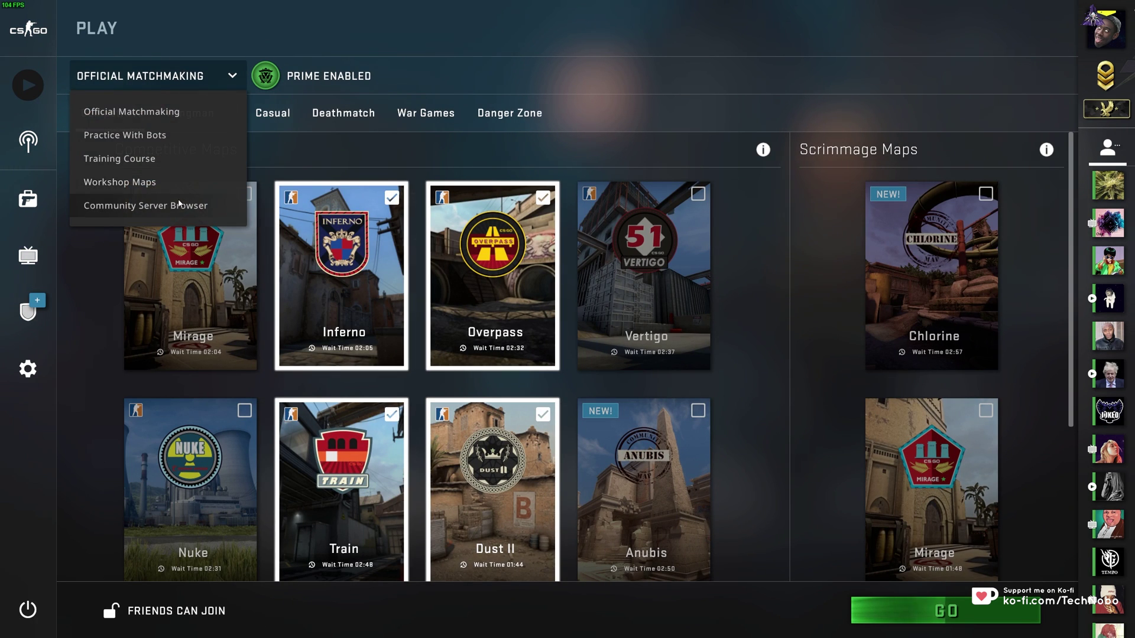
Step: Try joining the Bhop community server, then open CS:GO's Local Files properties in Steam
{"action": "left_click", "coordinate": [179, 205]}
{"action": "double_click", "coordinate": [903, 57]}
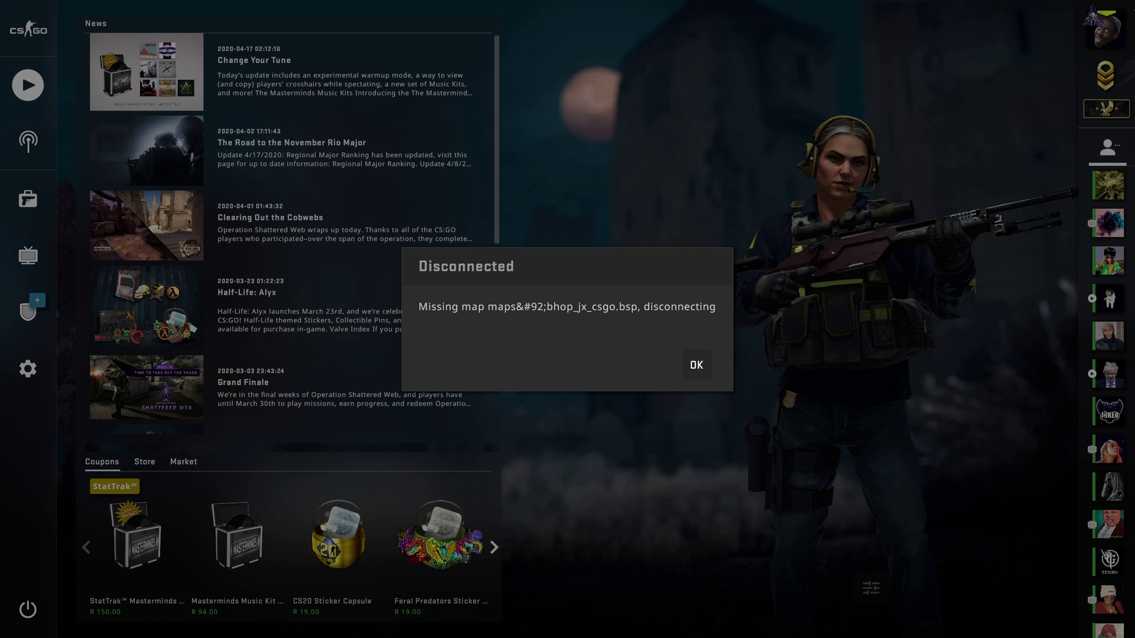
{"action": "key", "text": "alt+Tab"}
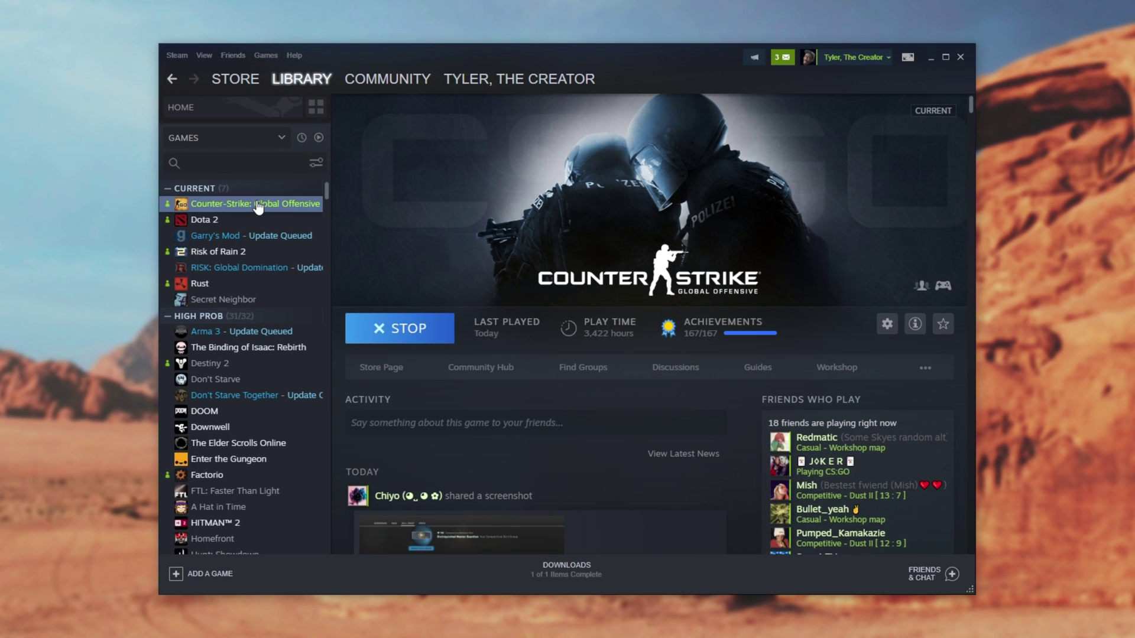
{"action": "right_click", "coordinate": [359, 242]}
{"action": "left_click", "coordinate": [320, 303]}
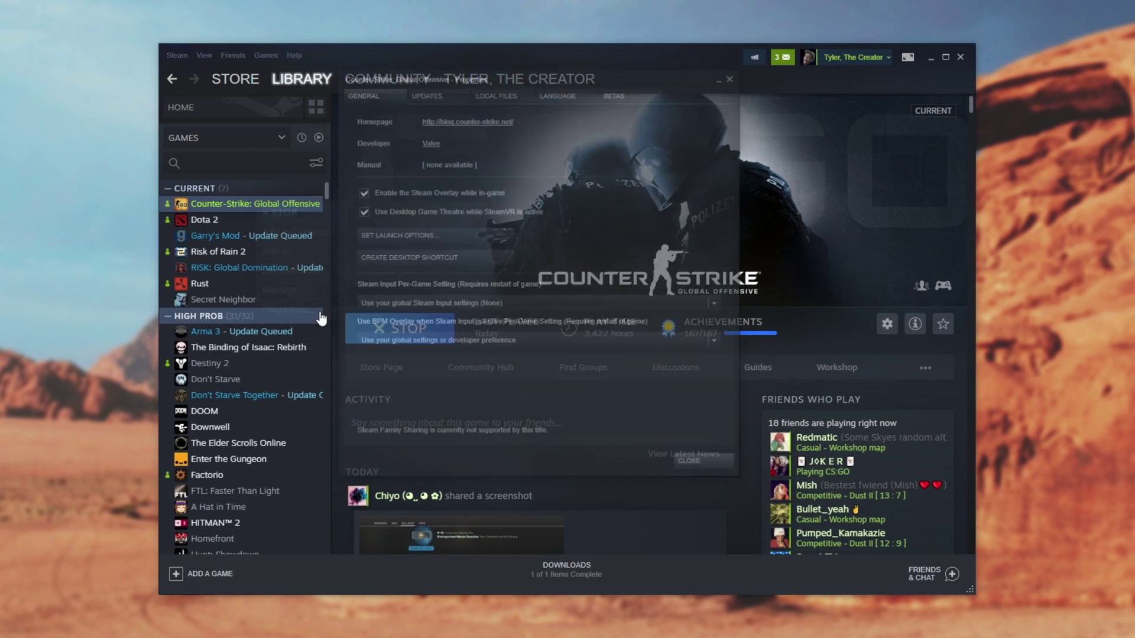
{"action": "left_click", "coordinate": [516, 94]}
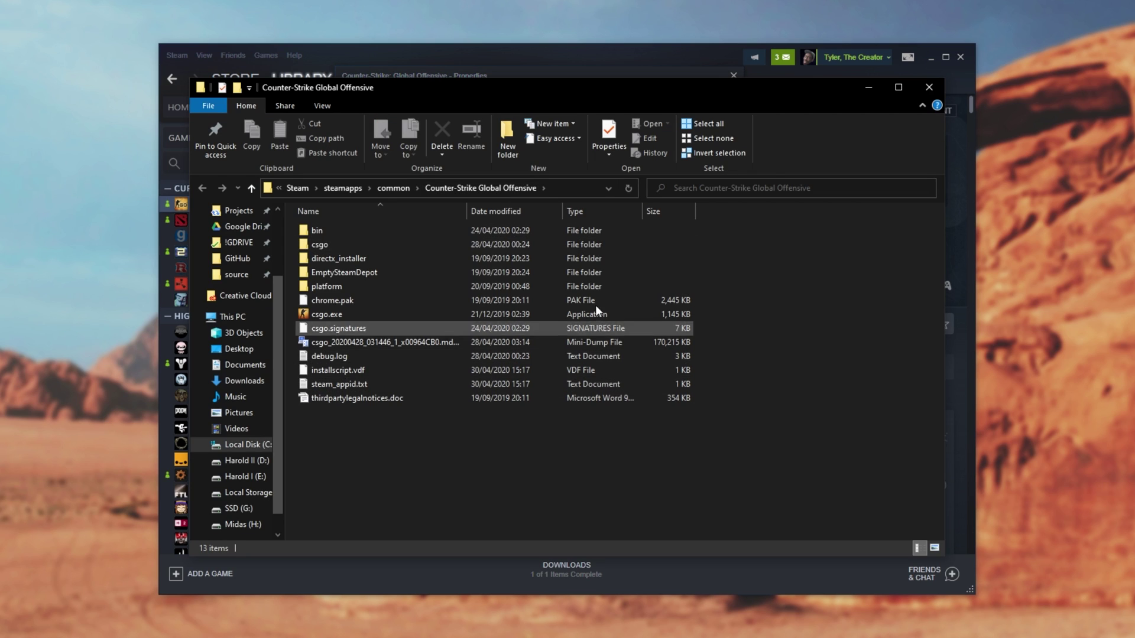
Step: Navigate into csgo\maps and locate the bhop_jx_csgo.bsp.bz2 file
{"action": "double_click", "coordinate": [388, 245]}
{"action": "double_click", "coordinate": [376, 288]}
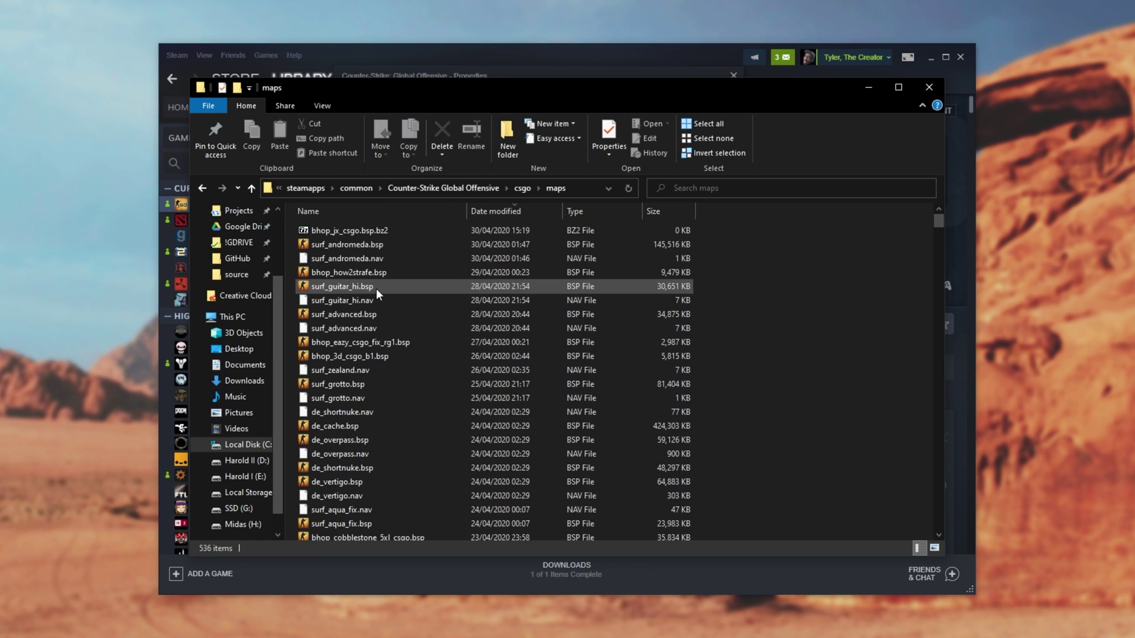
{"action": "left_click", "coordinate": [395, 235]}
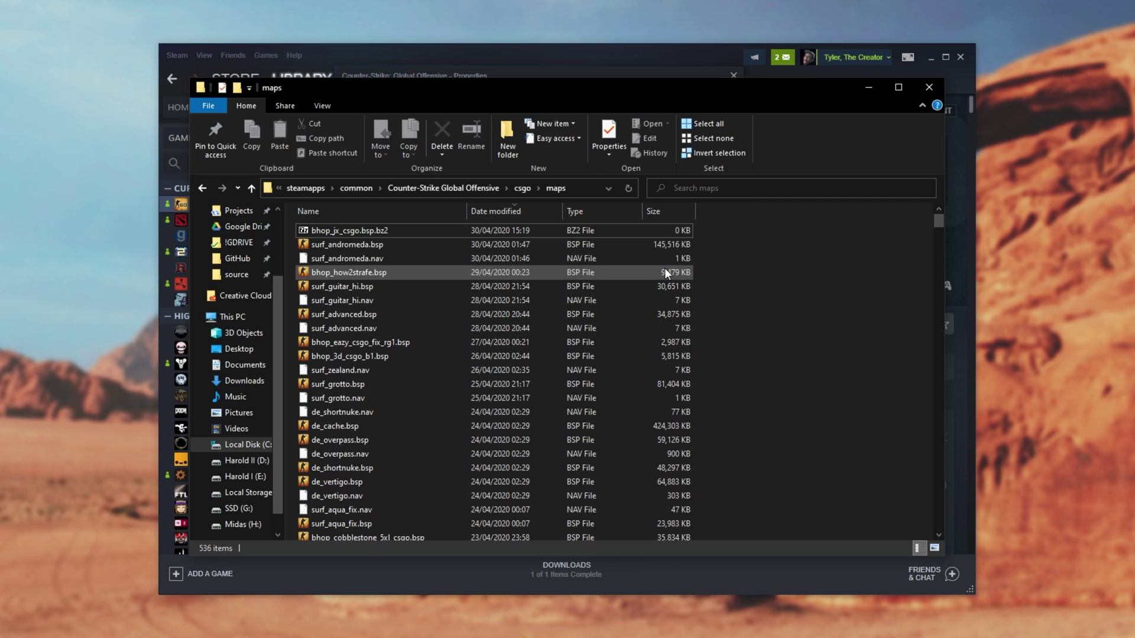
{"action": "left_click", "coordinate": [343, 230]}
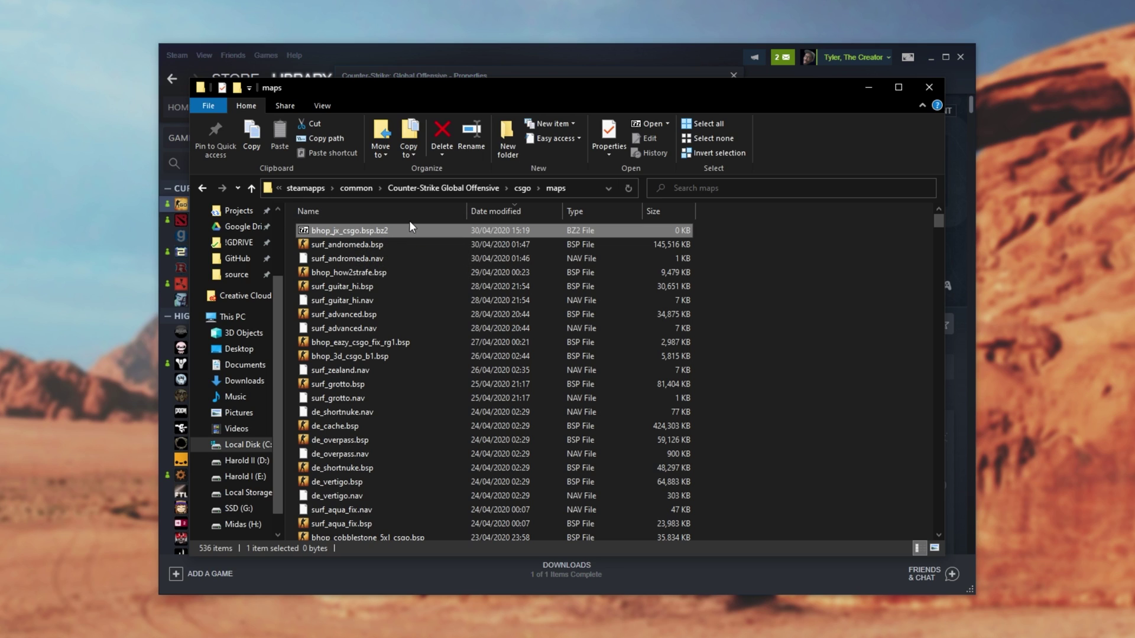
{"action": "left_click", "coordinate": [322, 106]}
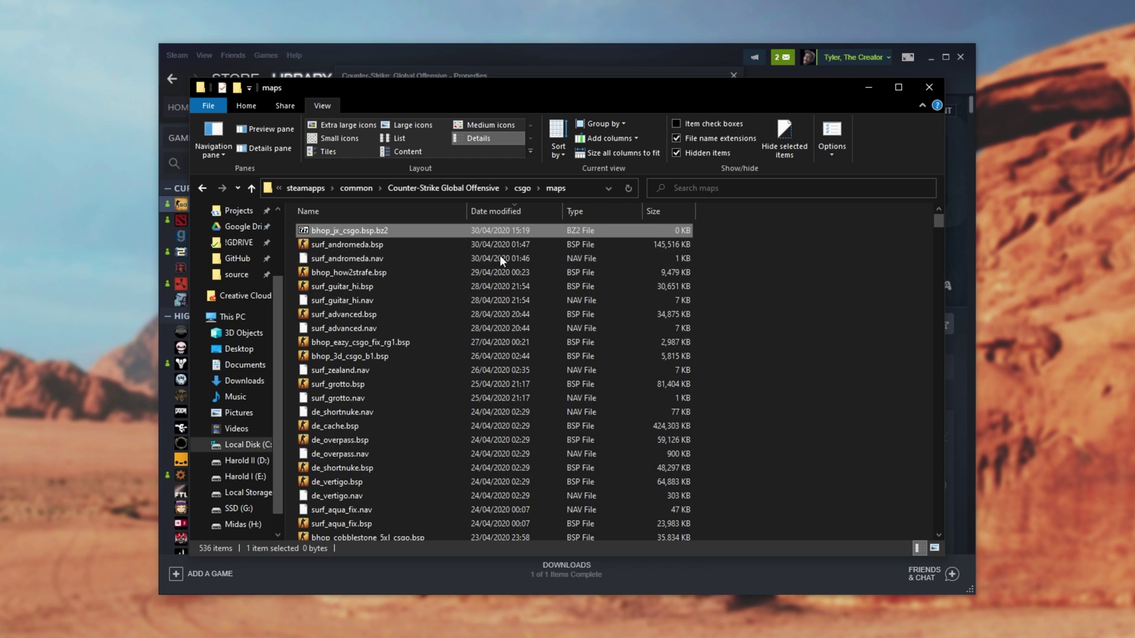
Step: Sort the maps by name, select only bhop_jx_csgo.bsp.bz2 and permanently delete it
{"action": "left_click", "coordinate": [376, 208]}
{"action": "scroll", "coordinate": [308, 458], "scroll_direction": "down", "scroll_amount": 3}
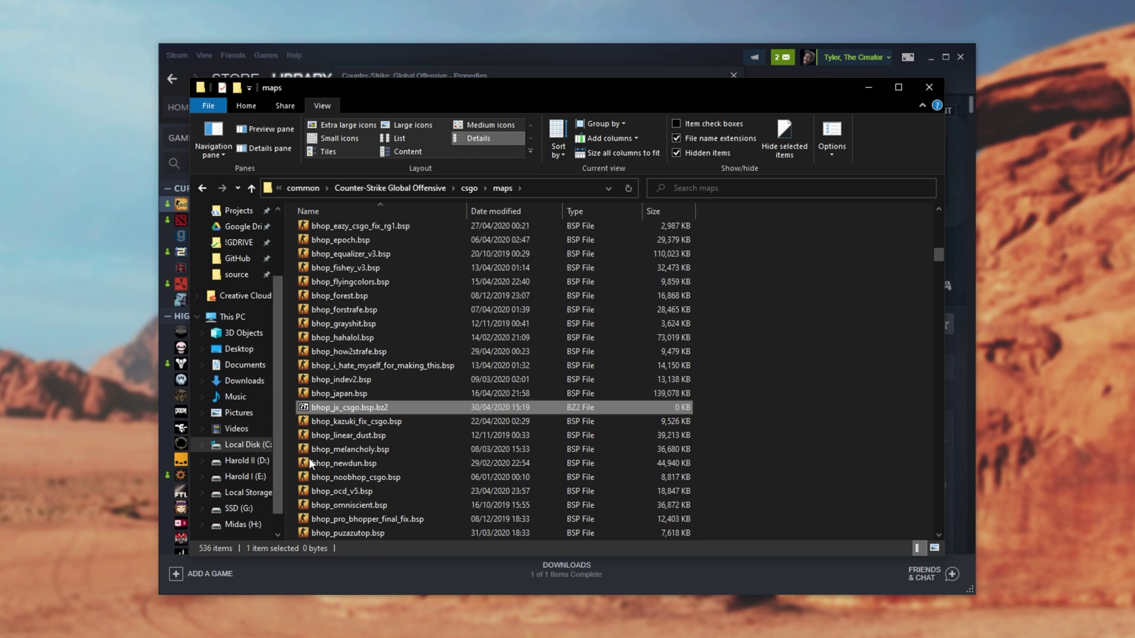
{"action": "left_click", "coordinate": [390, 395], "text": "ctrl"}
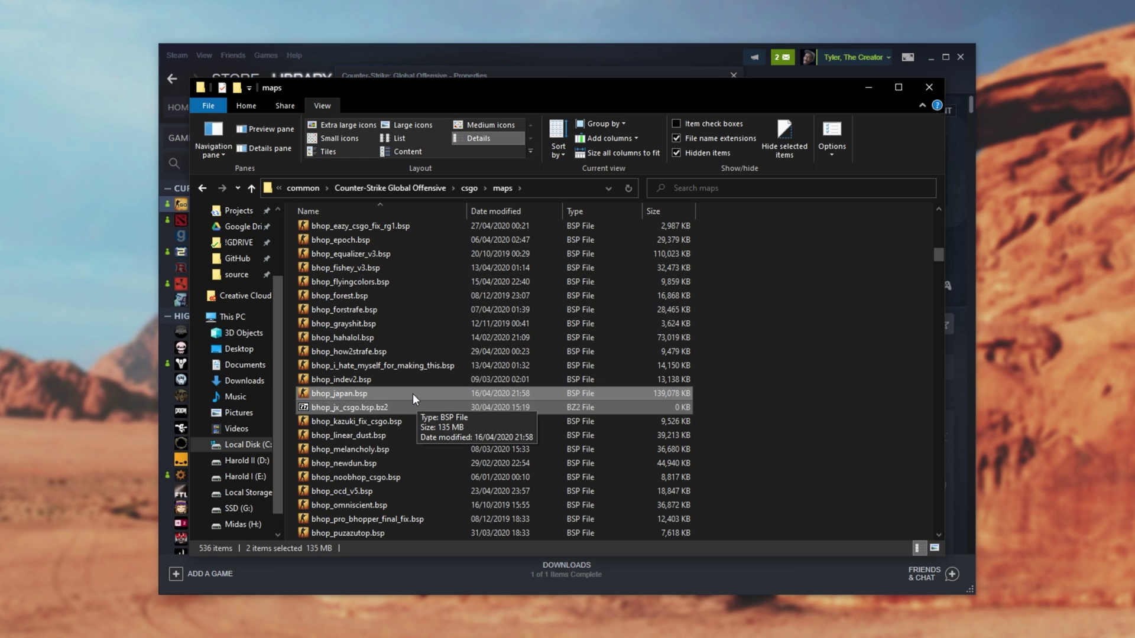
{"action": "left_click", "coordinate": [384, 403], "text": "ctrl"}
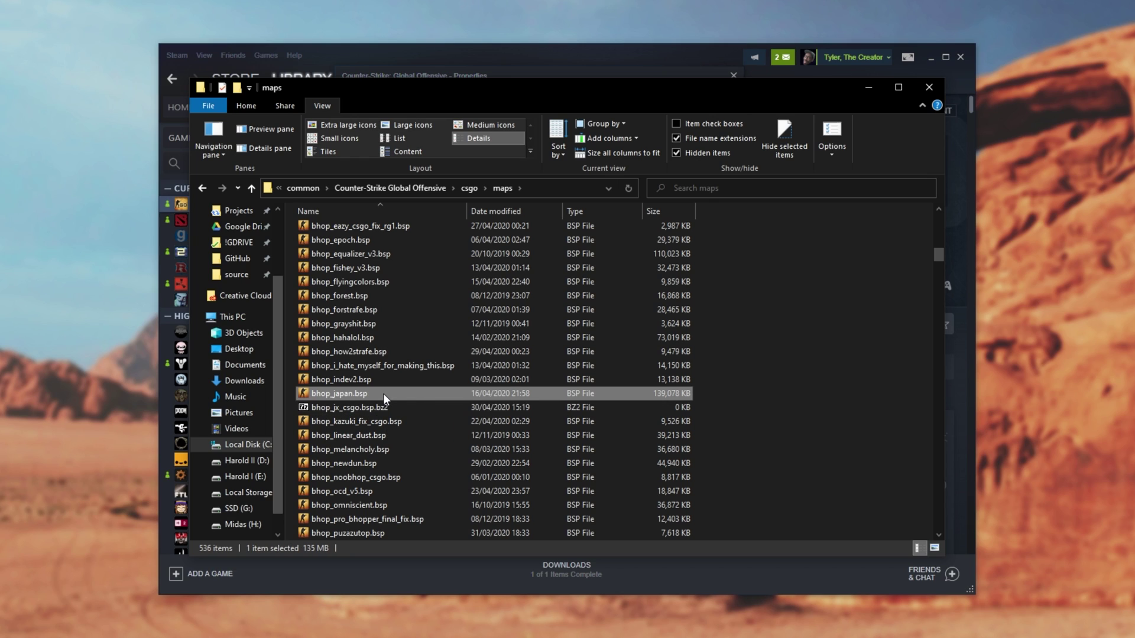
{"action": "left_click", "coordinate": [416, 404]}
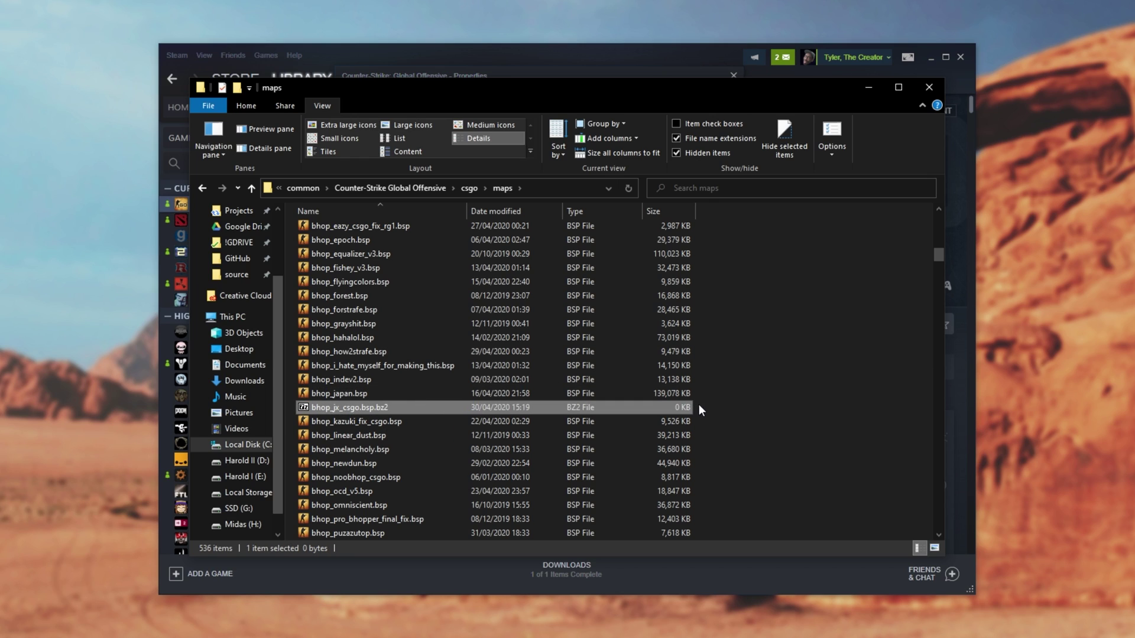
{"action": "key", "text": "shift+Delete"}
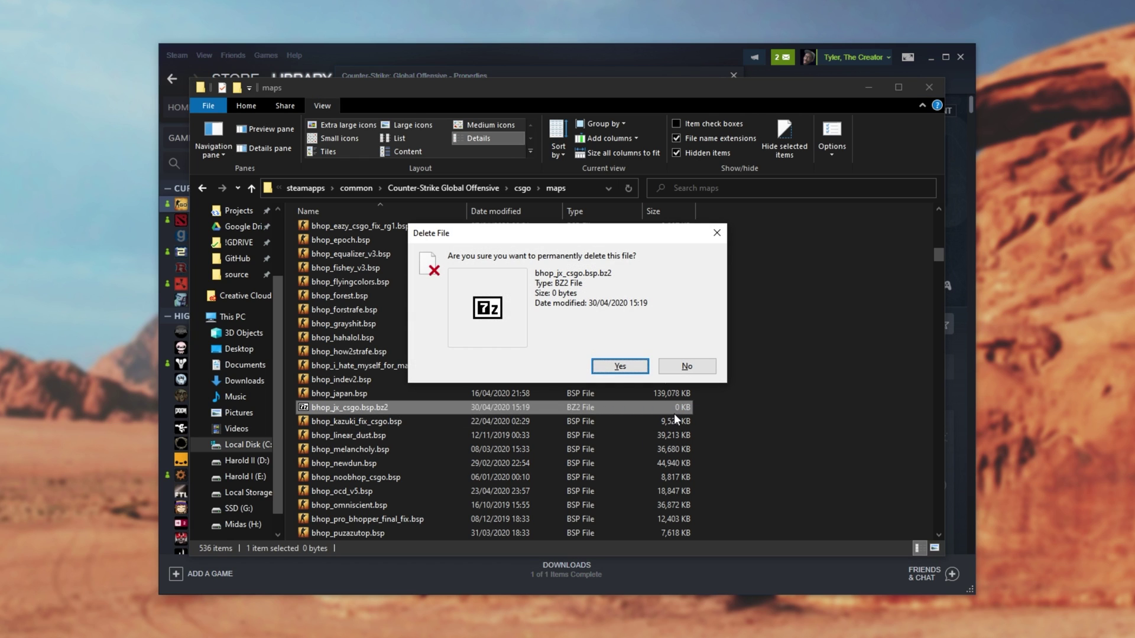
{"action": "key", "text": "Return"}
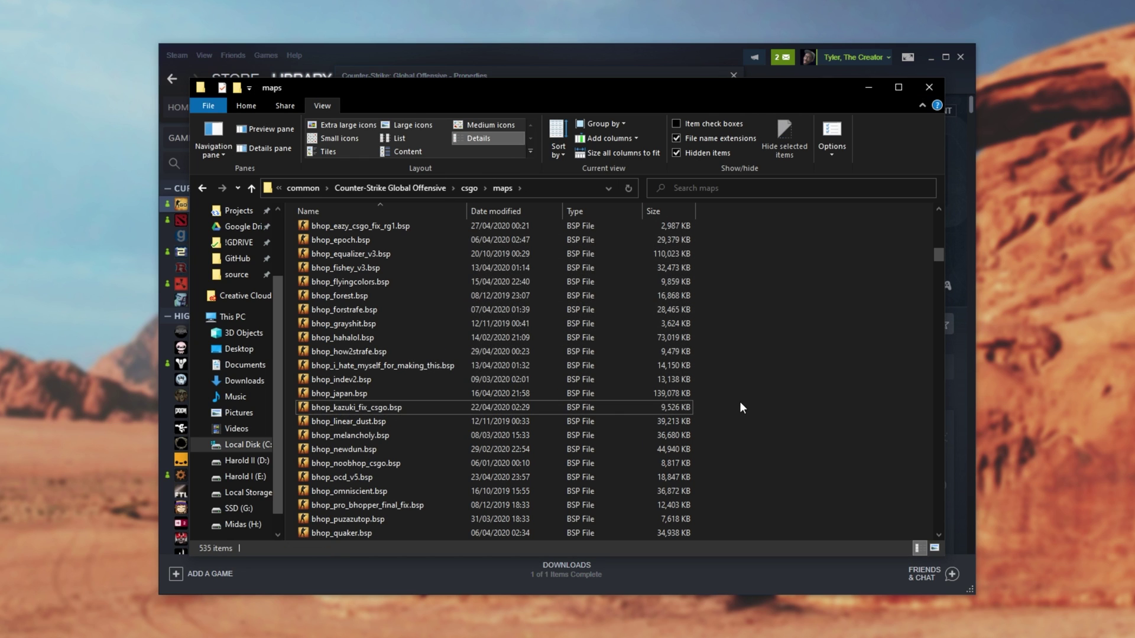
{"action": "scroll", "coordinate": [740, 407], "scroll_direction": "up", "scroll_amount": 18}
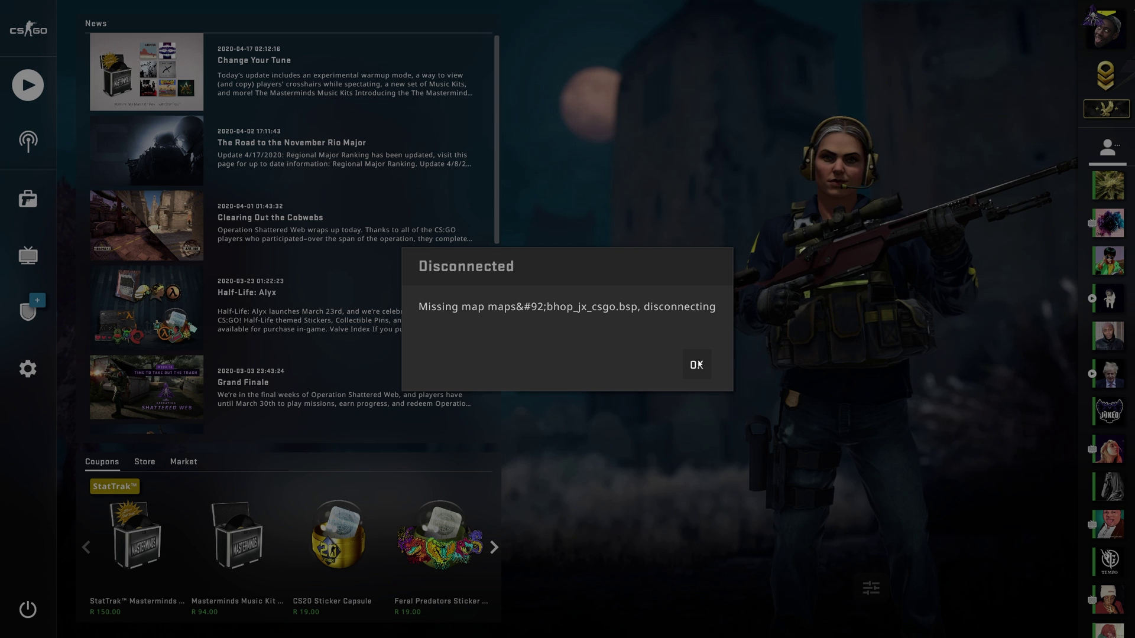
Step: Dismiss the disconnect message and rejoin the bhop_jx_csgo server from the server browser
{"action": "left_click", "coordinate": [697, 363]}
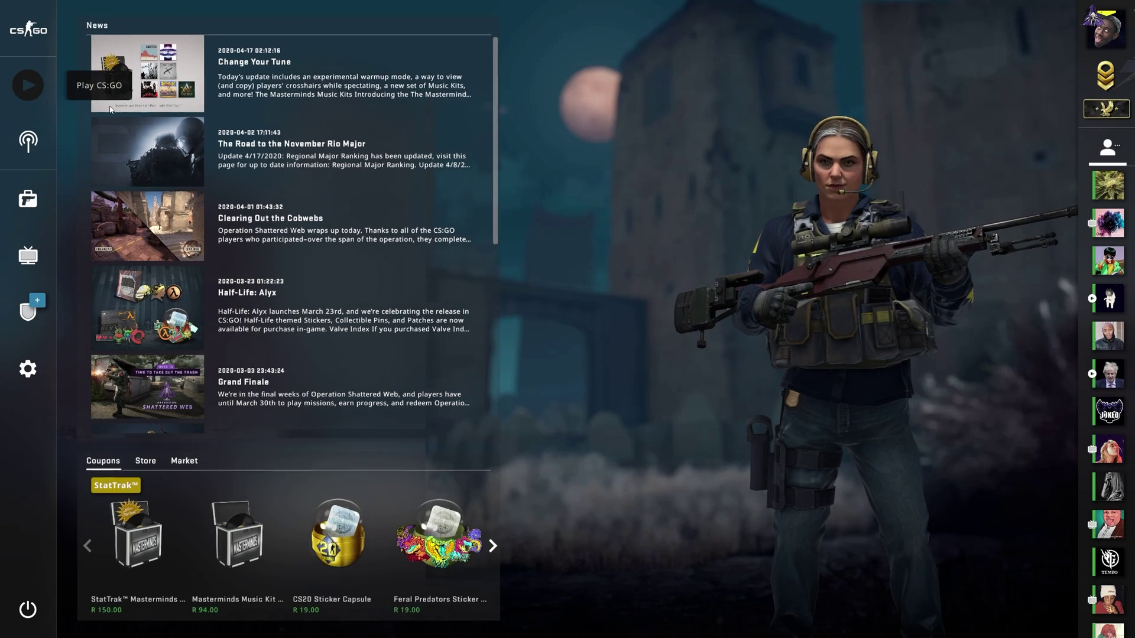
{"action": "left_click", "coordinate": [23, 85]}
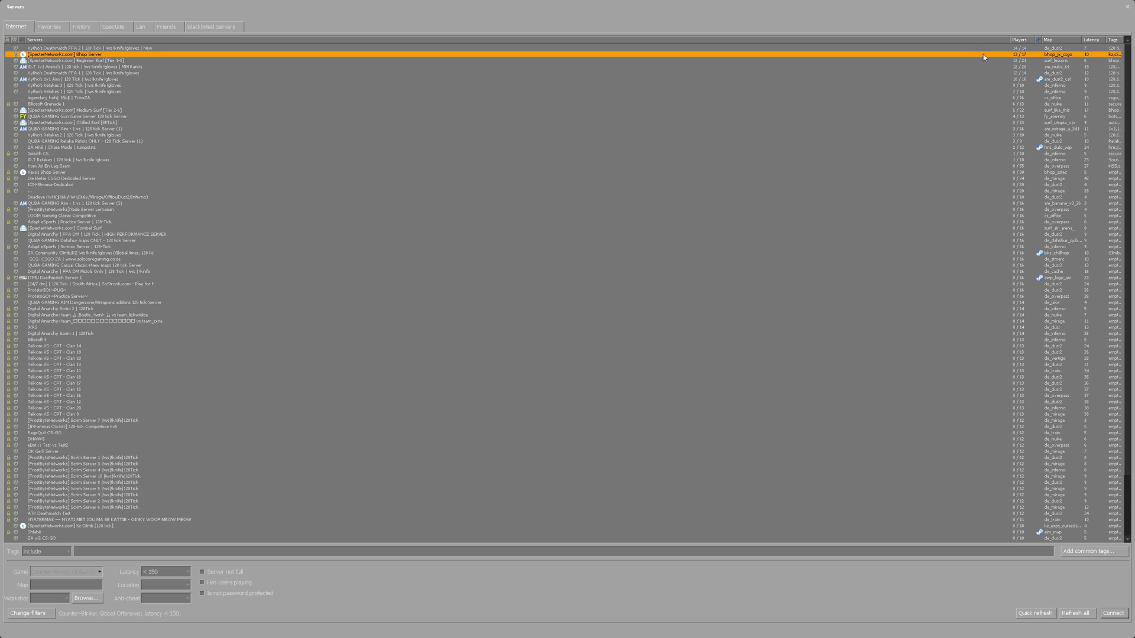
{"action": "double_click", "coordinate": [984, 55]}
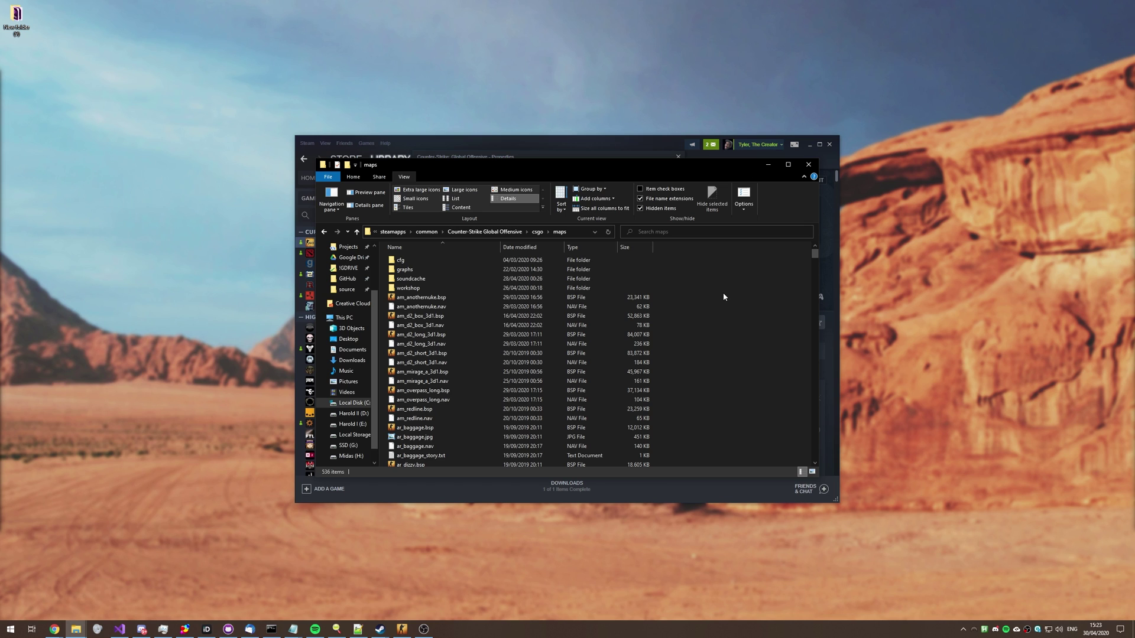
Step: Move the Steam window to the lower left and place the maps folder window above it
{"action": "scroll", "coordinate": [725, 297], "scroll_direction": "down", "scroll_amount": 20}
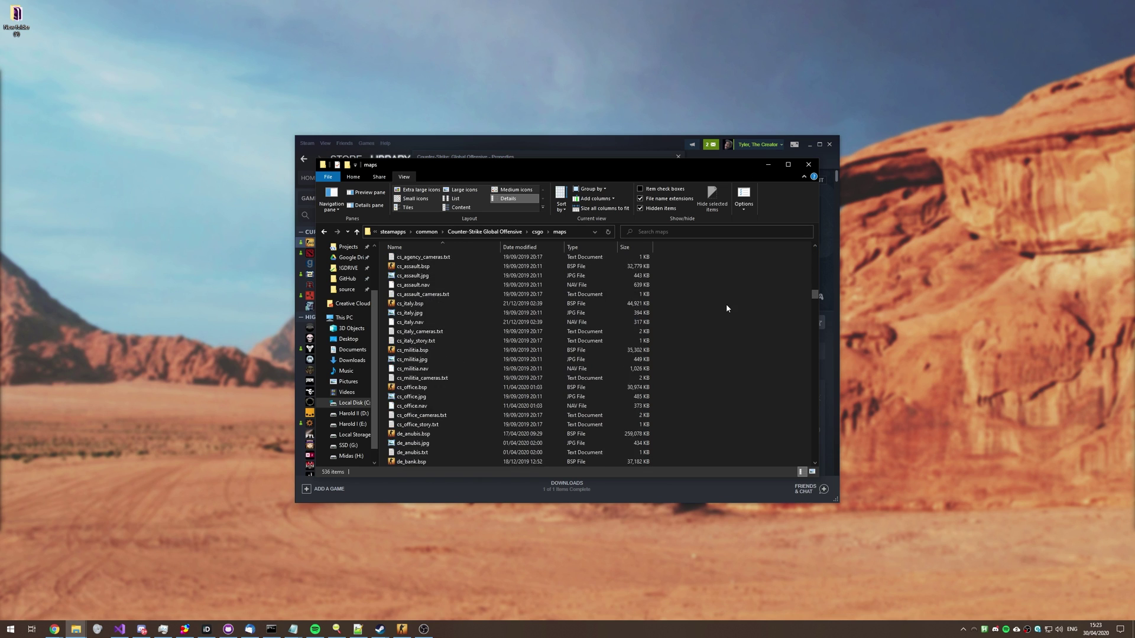
{"action": "scroll", "coordinate": [697, 378], "scroll_direction": "down", "scroll_amount": 4}
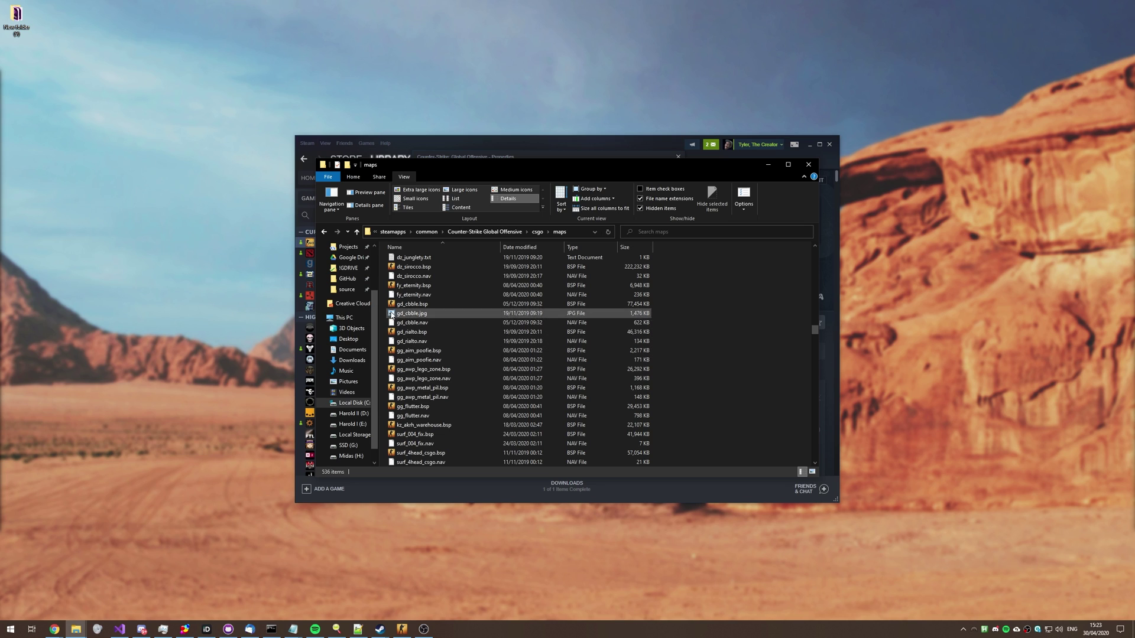
{"action": "left_click", "coordinate": [380, 629]}
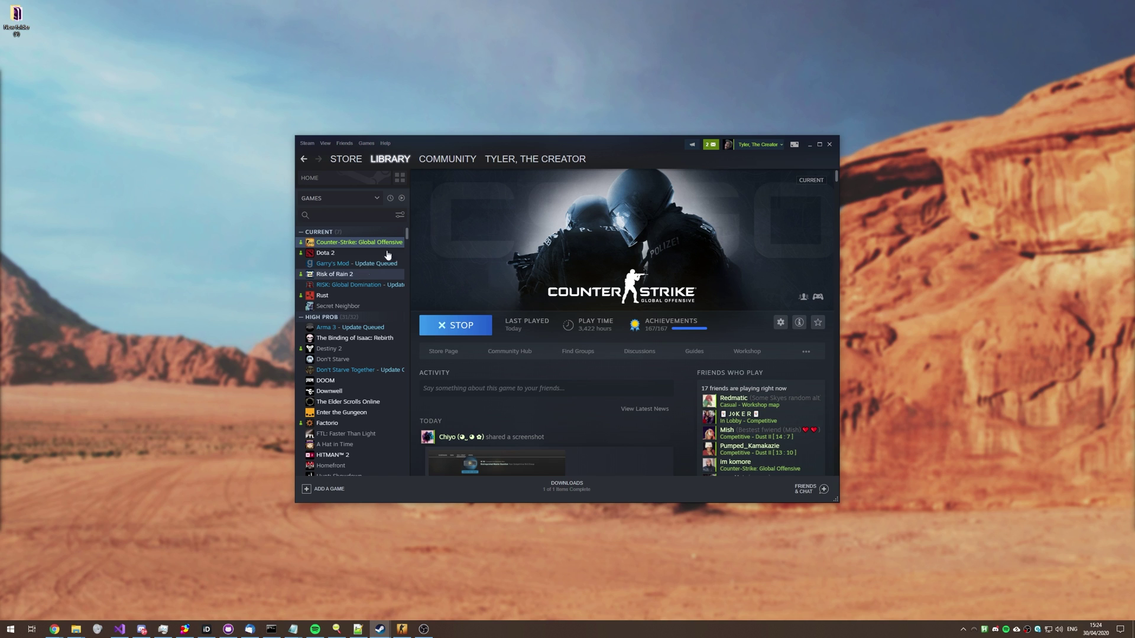
{"action": "left_click_drag", "start_coordinate": [521, 144], "coordinate": [225, 262]}
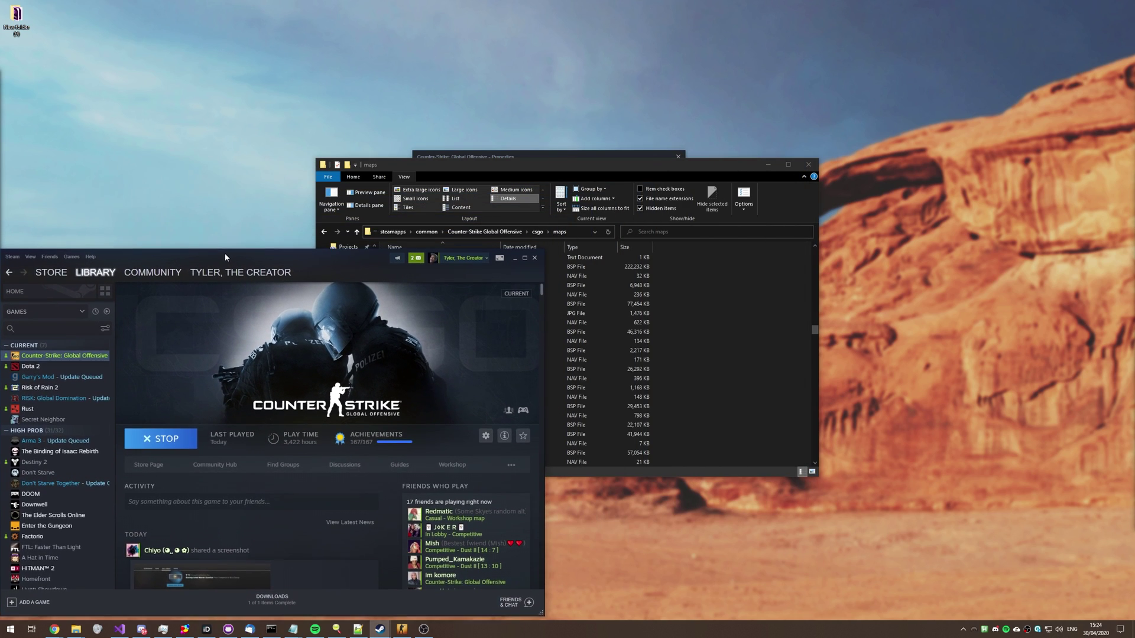
{"action": "left_click_drag", "start_coordinate": [623, 168], "coordinate": [616, 165]}
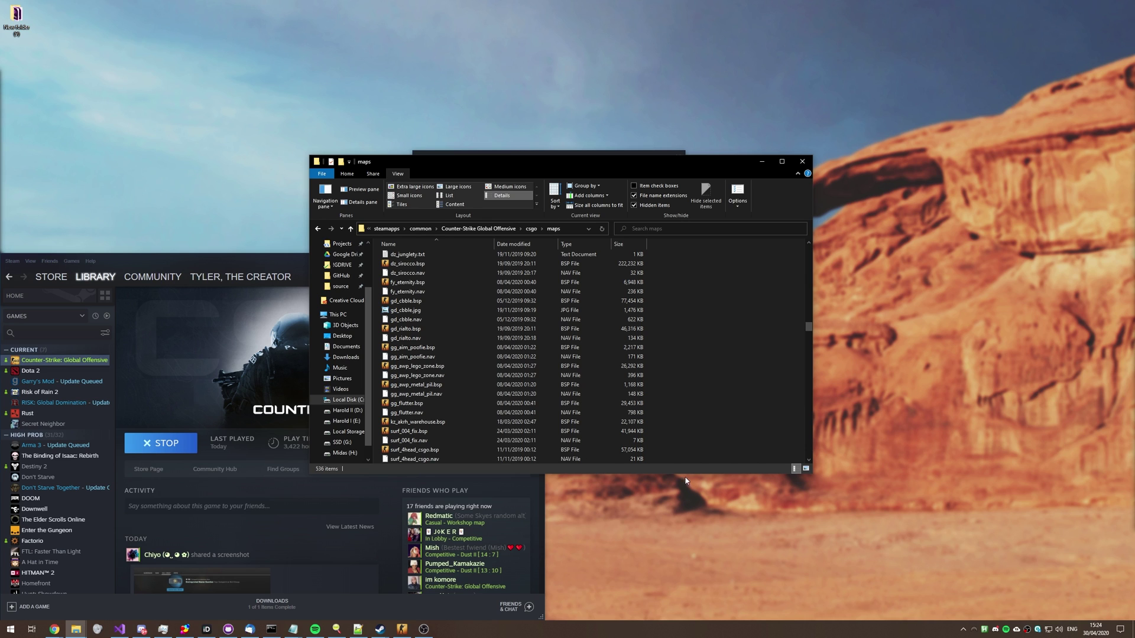
{"action": "scroll", "coordinate": [689, 413], "scroll_direction": "up", "scroll_amount": 15}
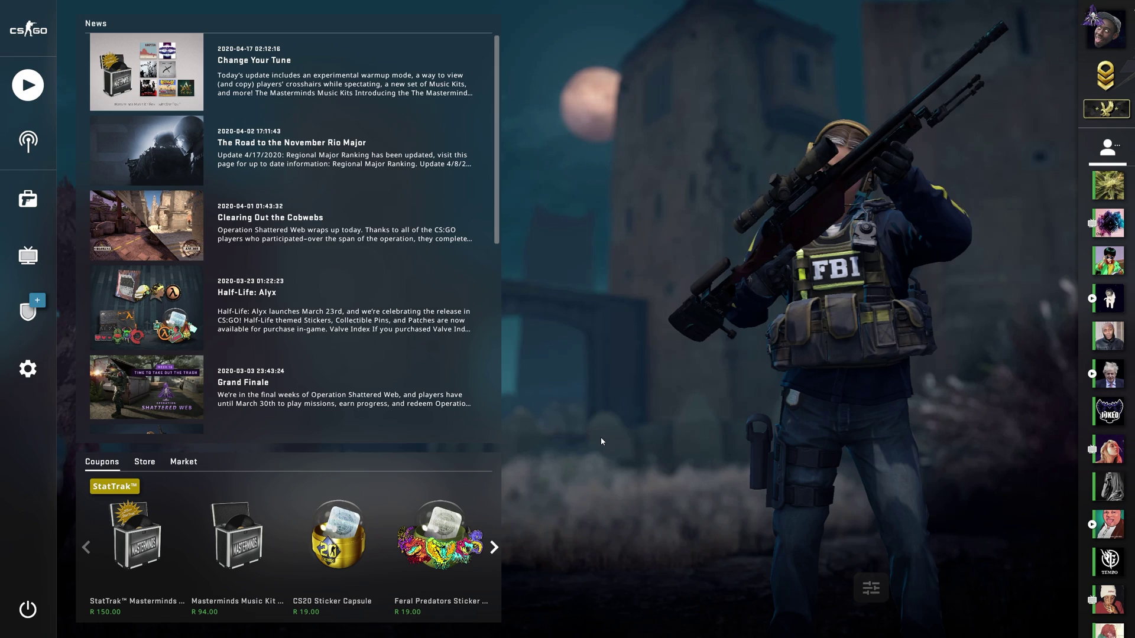
Step: Open the developer console, shrink it, and highlight the full bhop_jx_csgo.bsp.bz2 download URL
{"action": "key", "text": "grave"}
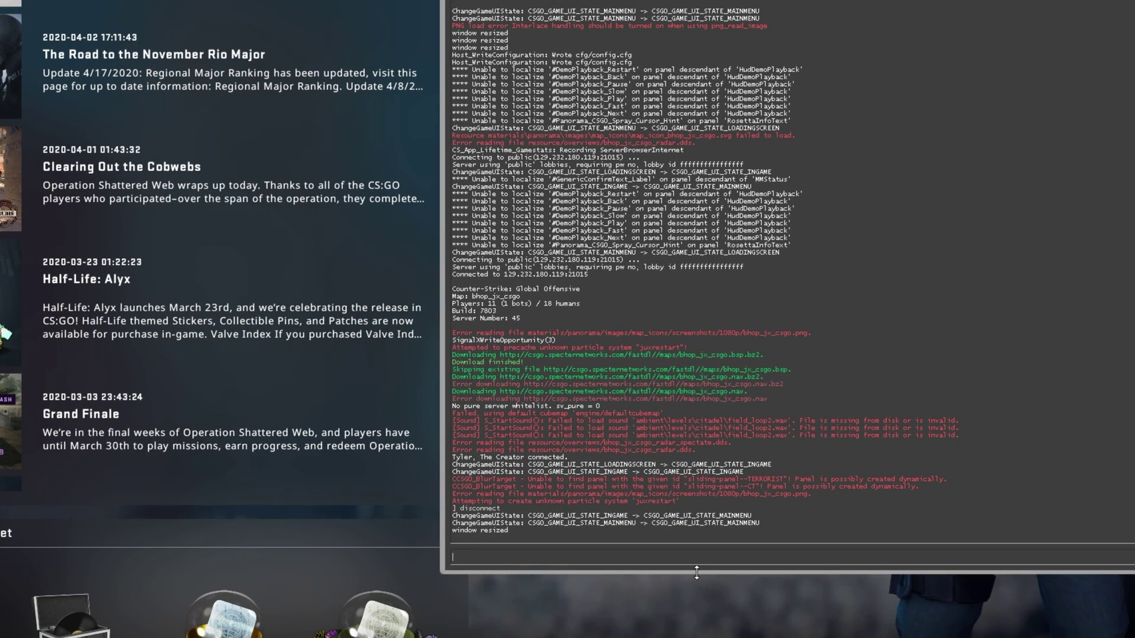
{"action": "left_click_drag", "start_coordinate": [654, 486], "coordinate": [652, 454]}
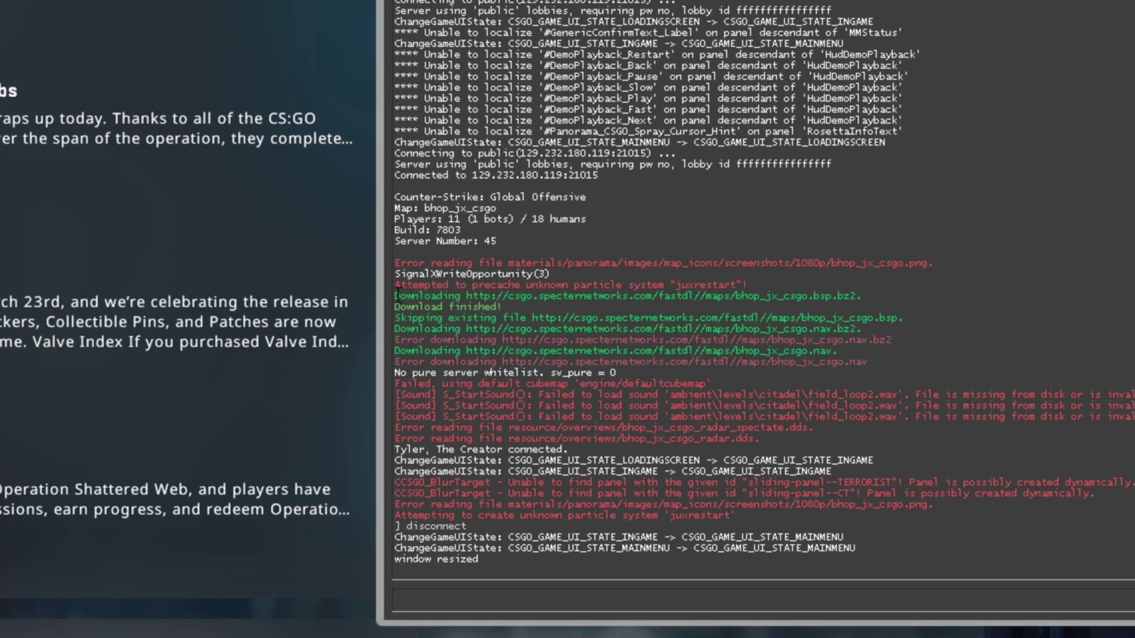
{"action": "left_click_drag", "start_coordinate": [407, 296], "coordinate": [855, 301]}
{"action": "left_click", "coordinate": [463, 296]}
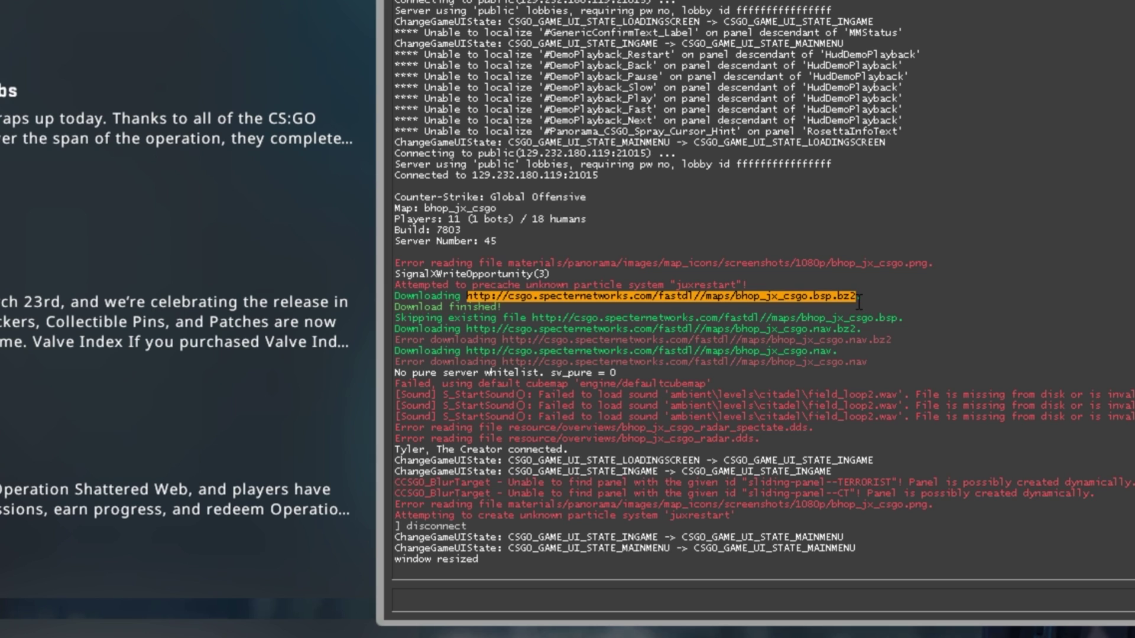
{"action": "left_click", "coordinate": [818, 302]}
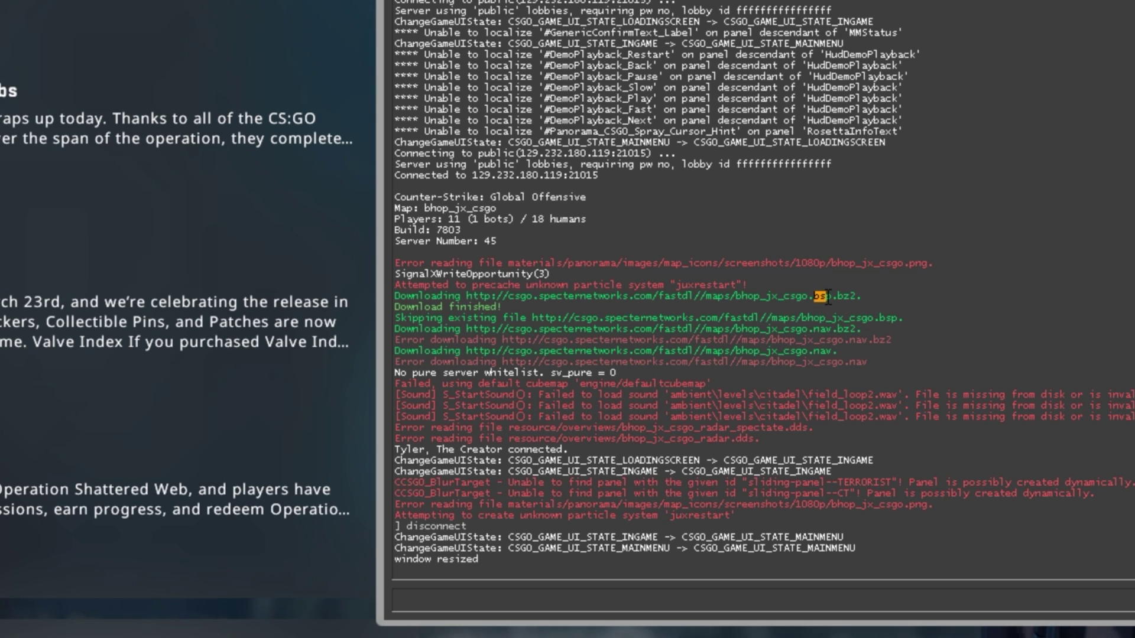
{"action": "double_click", "coordinate": [821, 302]}
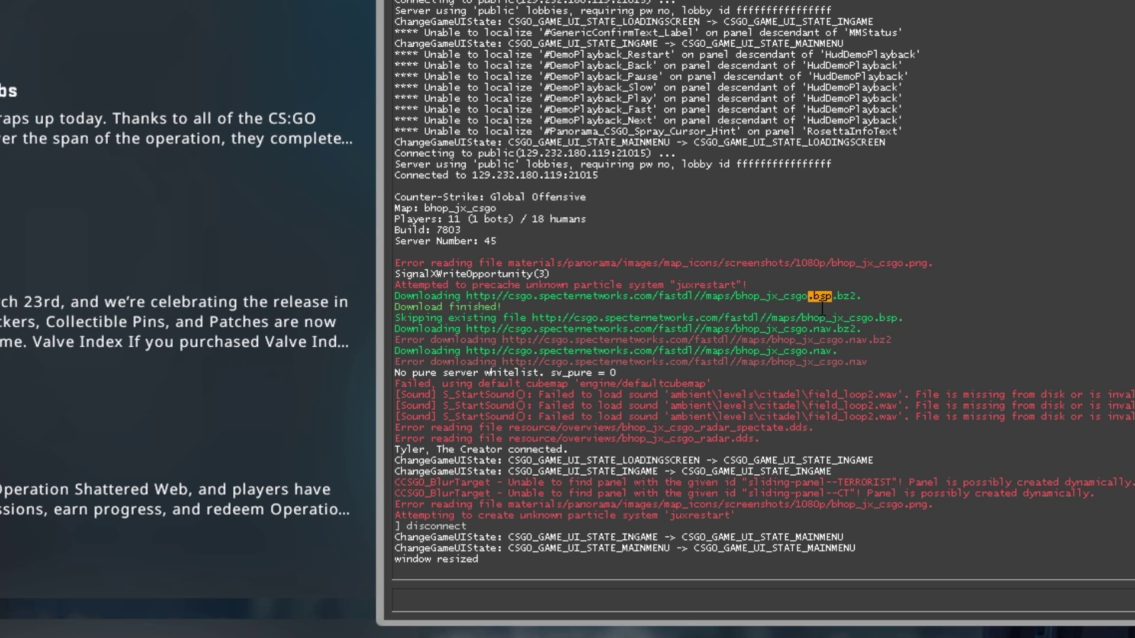
{"action": "left_click_drag", "start_coordinate": [858, 301], "coordinate": [833, 301]}
{"action": "left_click_drag", "start_coordinate": [837, 331], "coordinate": [794, 330]}
{"action": "left_click", "coordinate": [819, 339]}
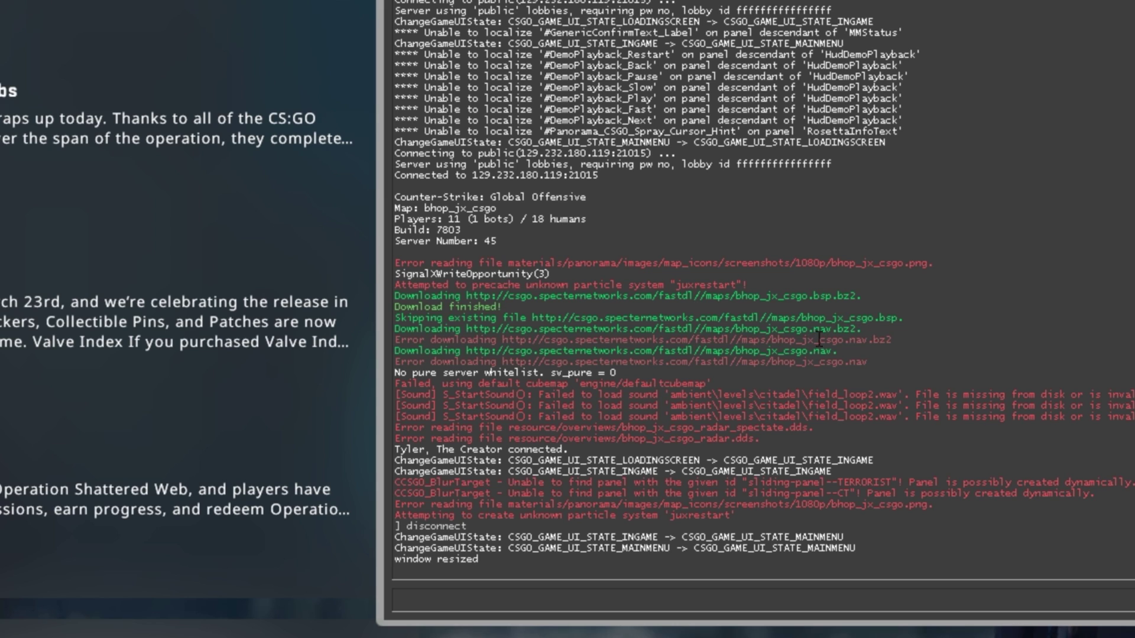
{"action": "left_click_drag", "start_coordinate": [856, 295], "coordinate": [468, 296]}
{"action": "key", "text": "ctrl+c"}
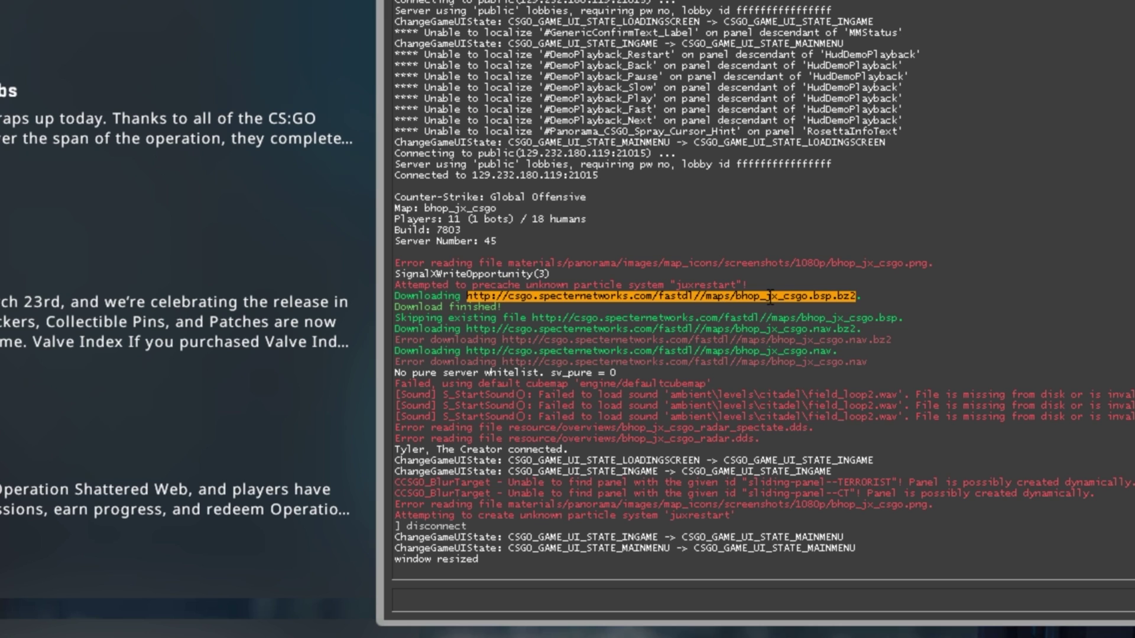
Step: Copy the bsp.bz2 URL, paste it into a new Chrome window, and download the archive
{"action": "left_click", "coordinate": [786, 305]}
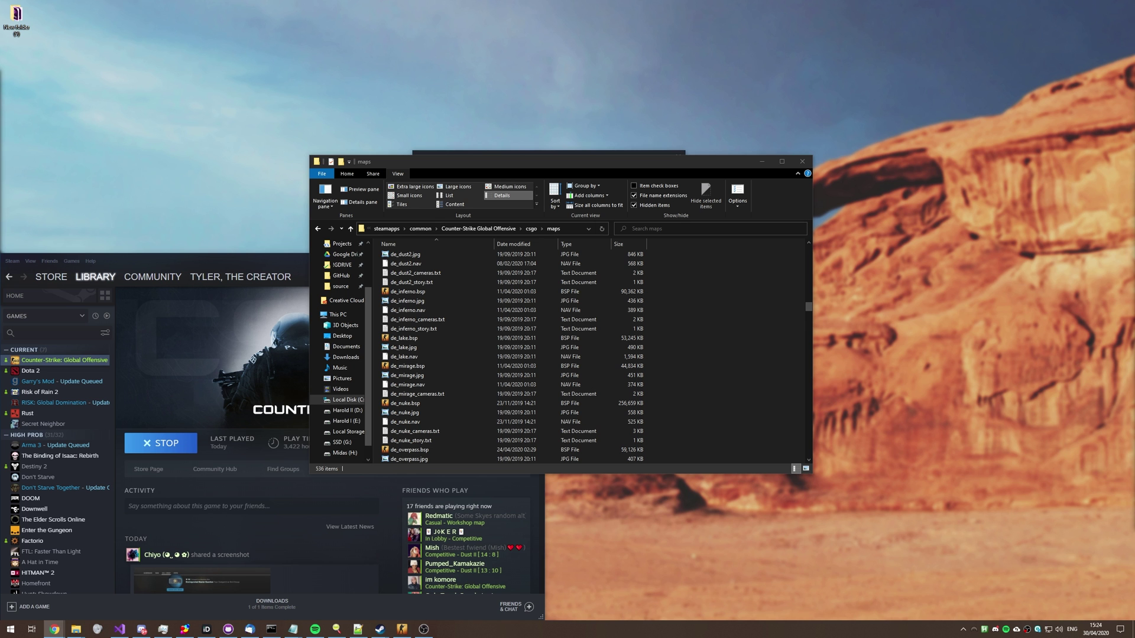
{"action": "key", "text": "super+1"}
{"action": "left_click_drag", "start_coordinate": [677, 126], "coordinate": [594, 141]}
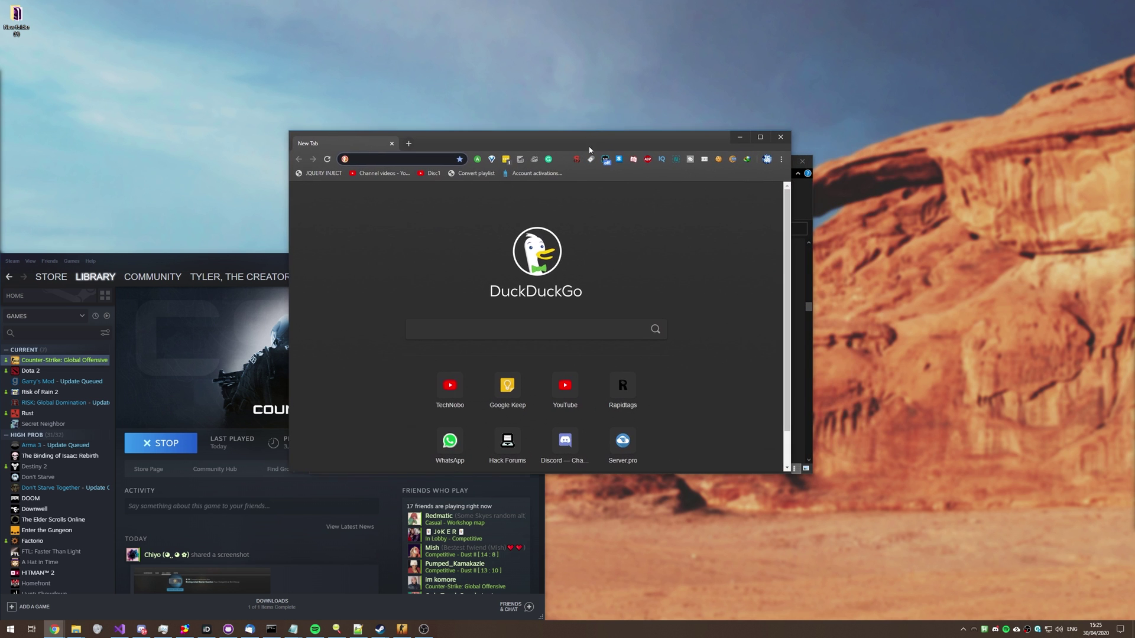
{"action": "key", "text": "ctrl+v"}
{"action": "key", "text": "Return"}
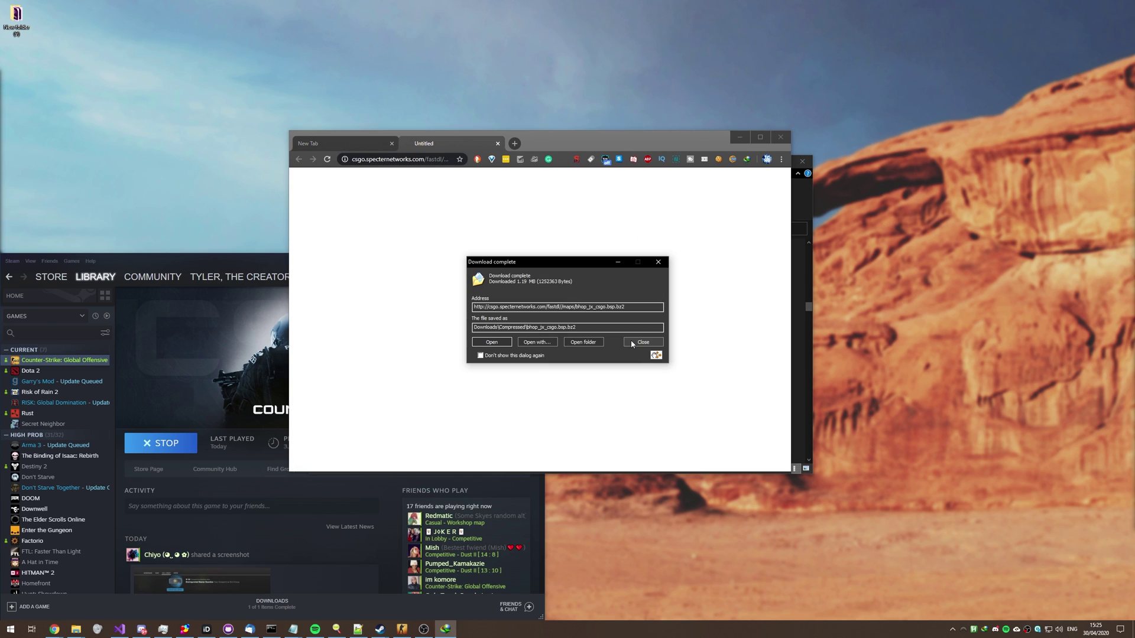
{"action": "left_click", "coordinate": [643, 342]}
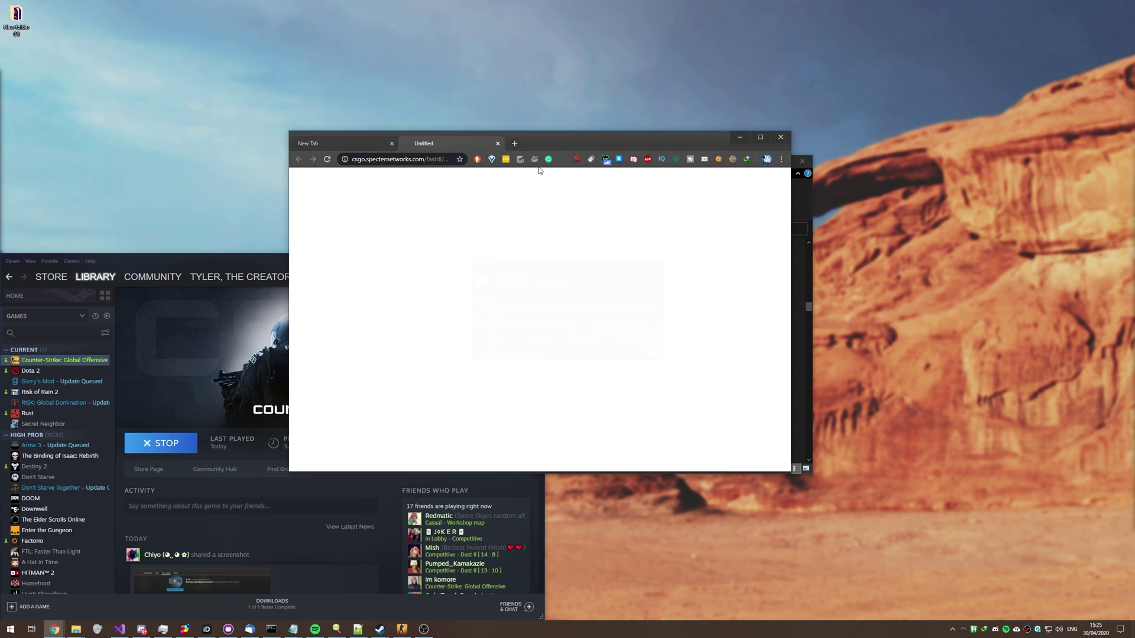
{"action": "left_click_drag", "start_coordinate": [591, 137], "coordinate": [612, 140]}
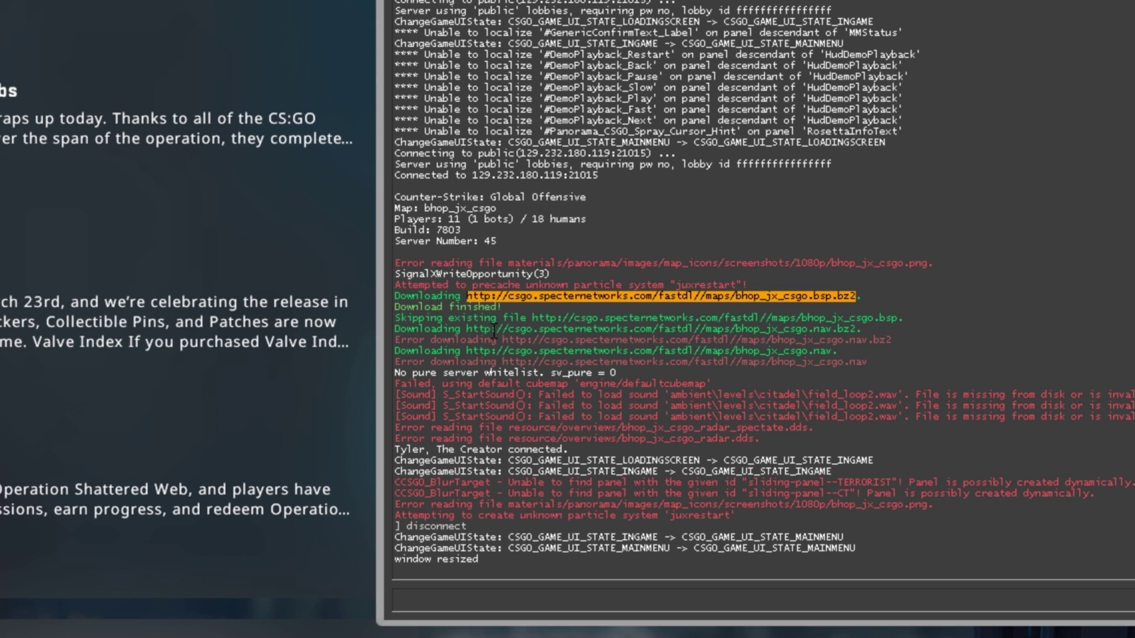
Step: Select and copy the bhop_jx_csgo.nav.bz2 download URL from the console
{"action": "left_click_drag", "start_coordinate": [467, 329], "coordinate": [858, 329]}
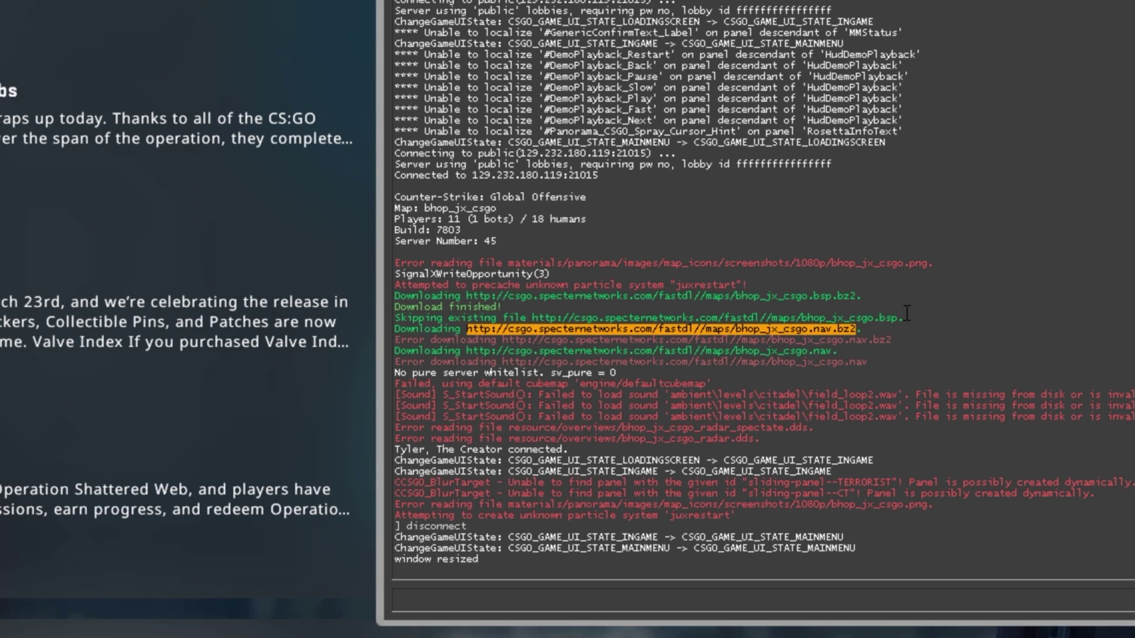
{"action": "left_click", "coordinate": [839, 291]}
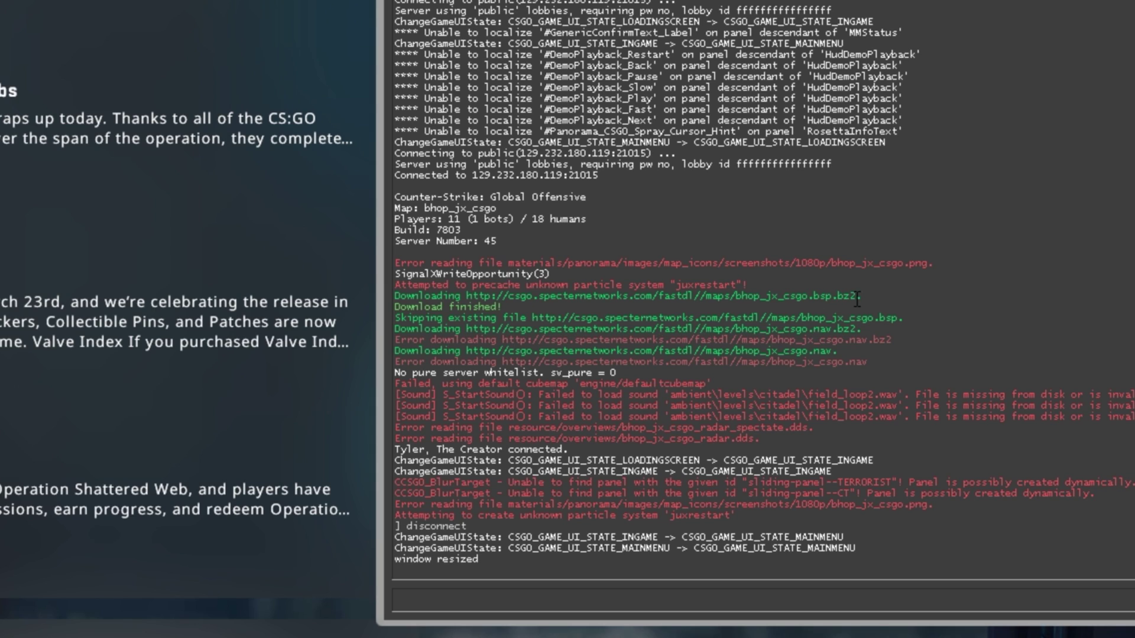
{"action": "left_click_drag", "start_coordinate": [846, 298], "coordinate": [839, 298]}
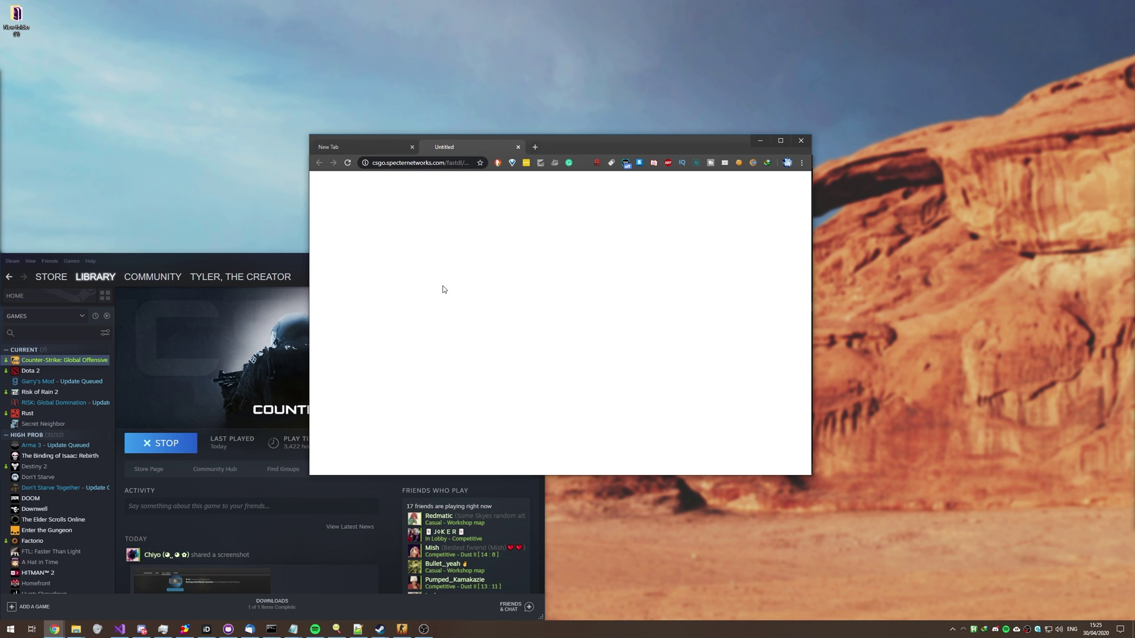
Step: Load the nav.bz2 link in Chrome, see the 404 Object not found error, and close that tab
{"action": "key", "text": "ctrl+l"}
{"action": "key", "text": "Return"}
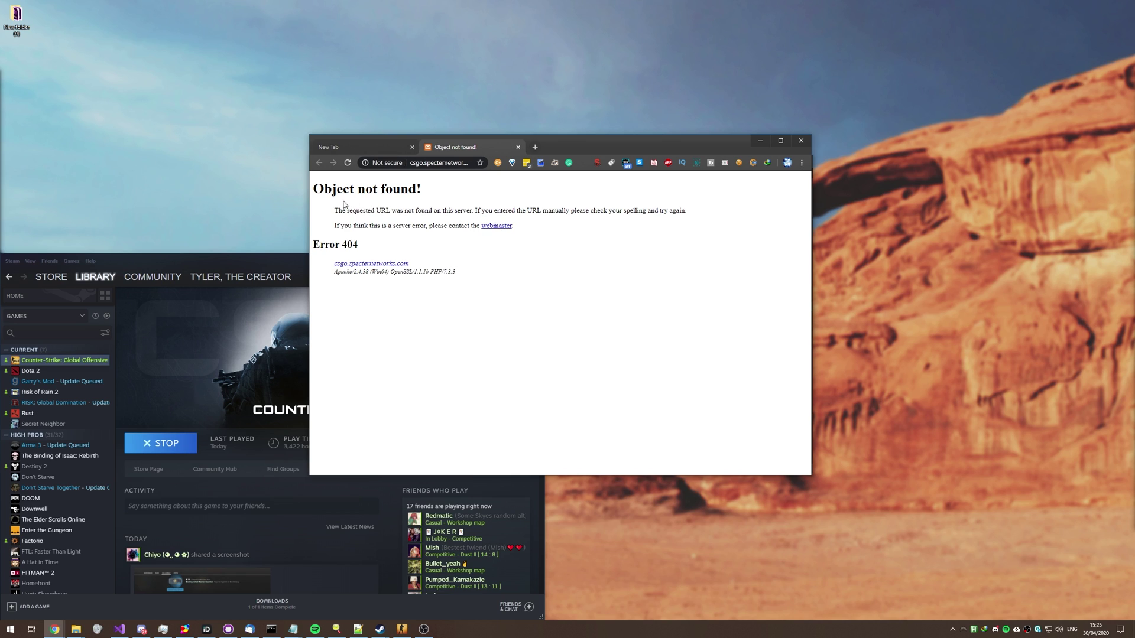
{"action": "left_click_drag", "start_coordinate": [334, 210], "coordinate": [668, 211]}
{"action": "left_click", "coordinate": [671, 275]}
{"action": "left_click_drag", "start_coordinate": [649, 149], "coordinate": [662, 171]}
{"action": "left_click", "coordinate": [520, 161]}
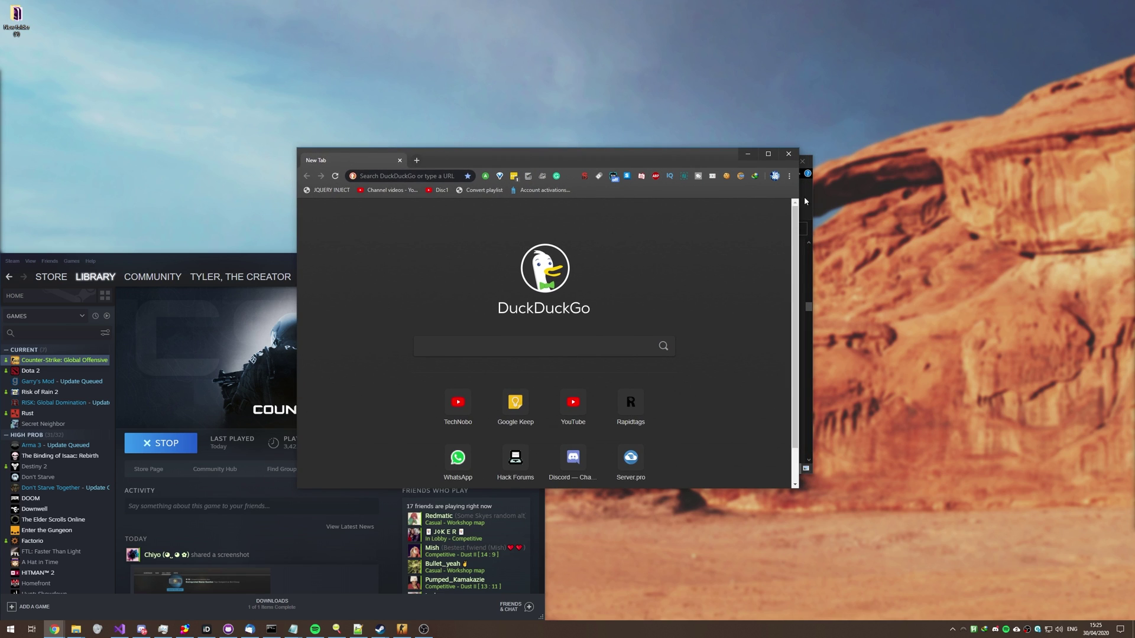
{"action": "left_click_drag", "start_coordinate": [798, 195], "coordinate": [846, 195]}
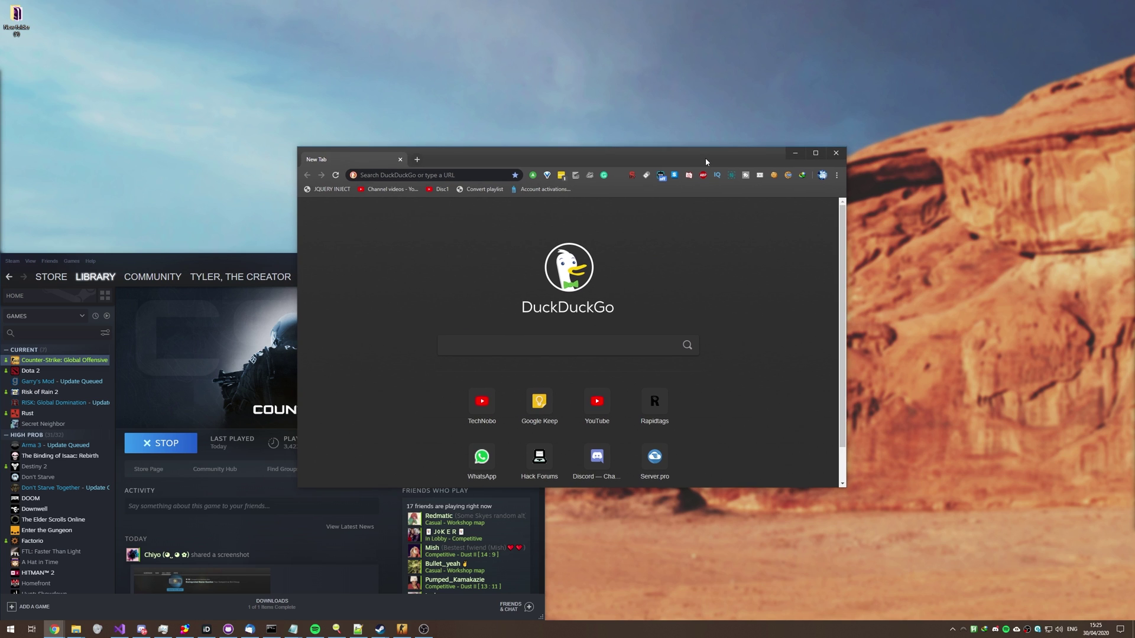
Step: Open the downloaded bhop_jx_csgo.bsp.bz2 archive from Downloads\Compressed in 7-Zip
{"action": "left_click", "coordinate": [795, 153]}
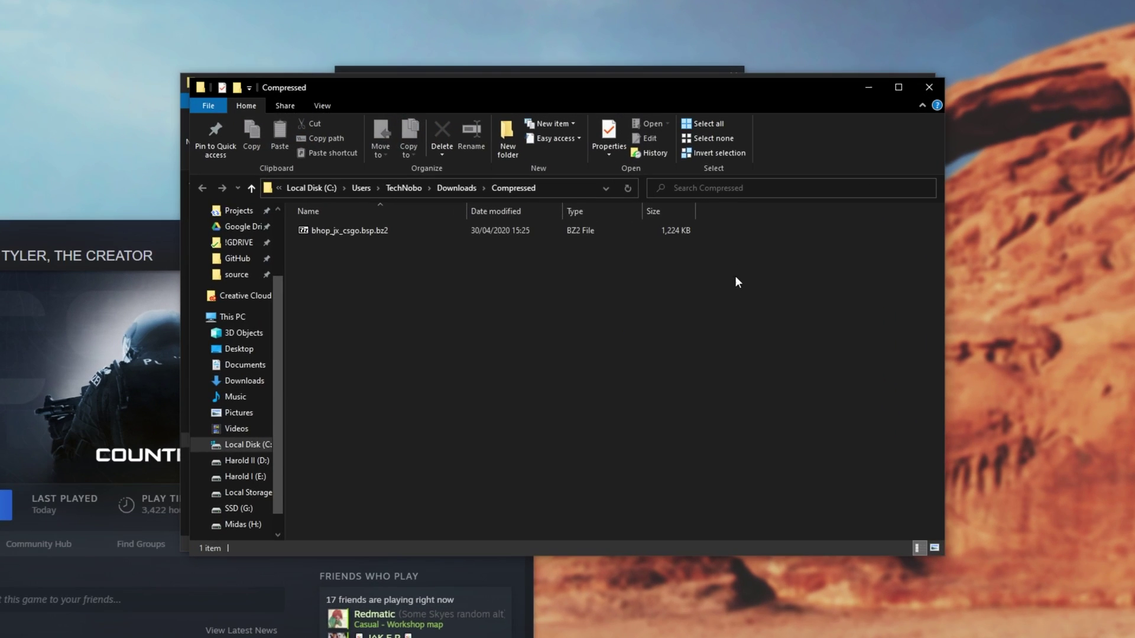
{"action": "left_click", "coordinate": [427, 236]}
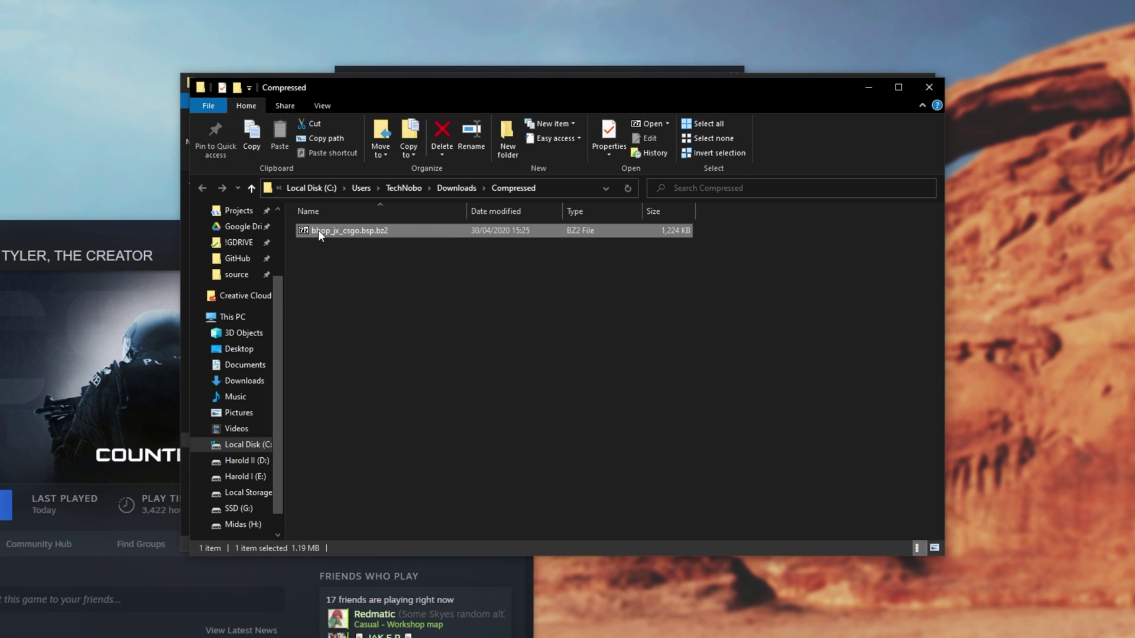
{"action": "double_click", "coordinate": [414, 230]}
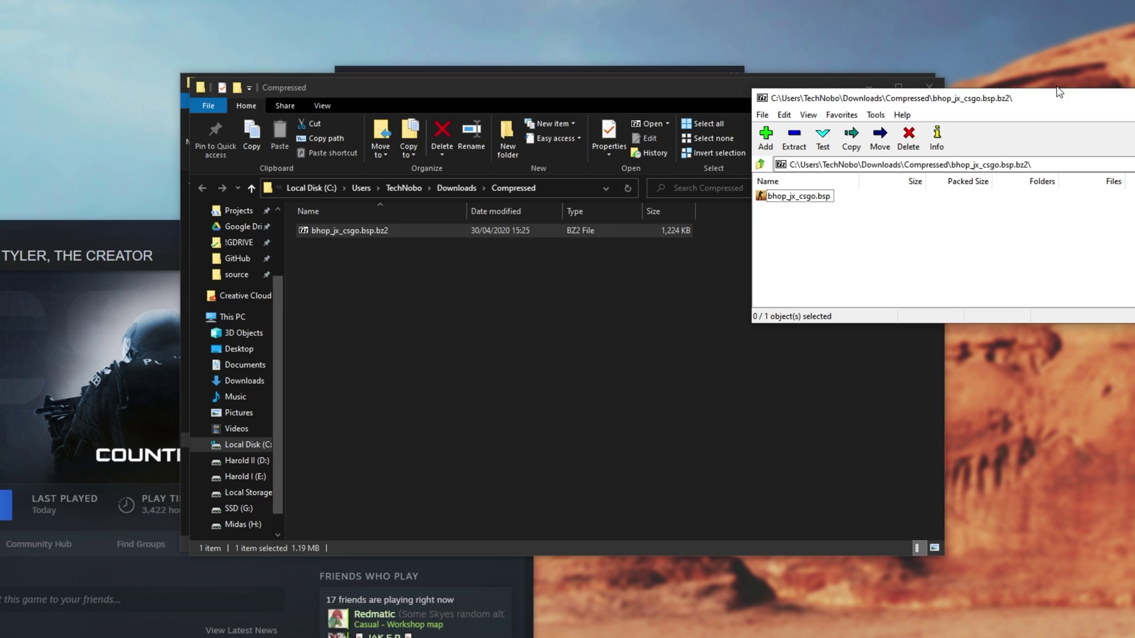
{"action": "left_click_drag", "start_coordinate": [950, 92], "coordinate": [489, 278]}
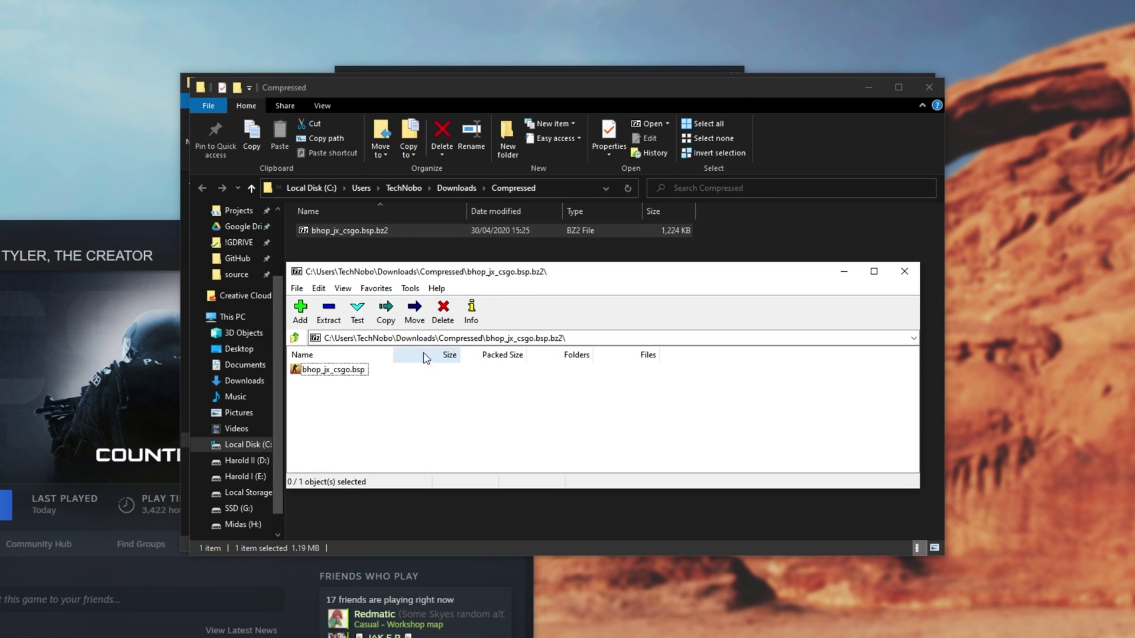
Step: Browse the bhop_jx_csgo.bsp contents, including graphs and materials, then return to the archive root
{"action": "left_click", "coordinate": [356, 377]}
{"action": "left_click", "coordinate": [902, 127]}
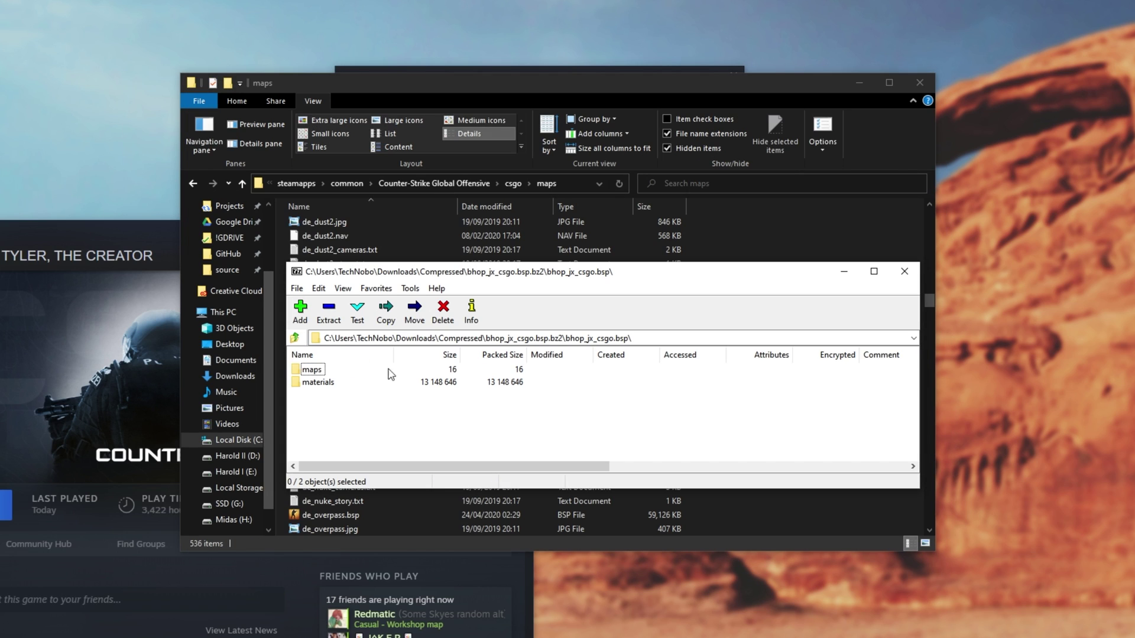
{"action": "double_click", "coordinate": [324, 371]}
{"action": "double_click", "coordinate": [321, 375]}
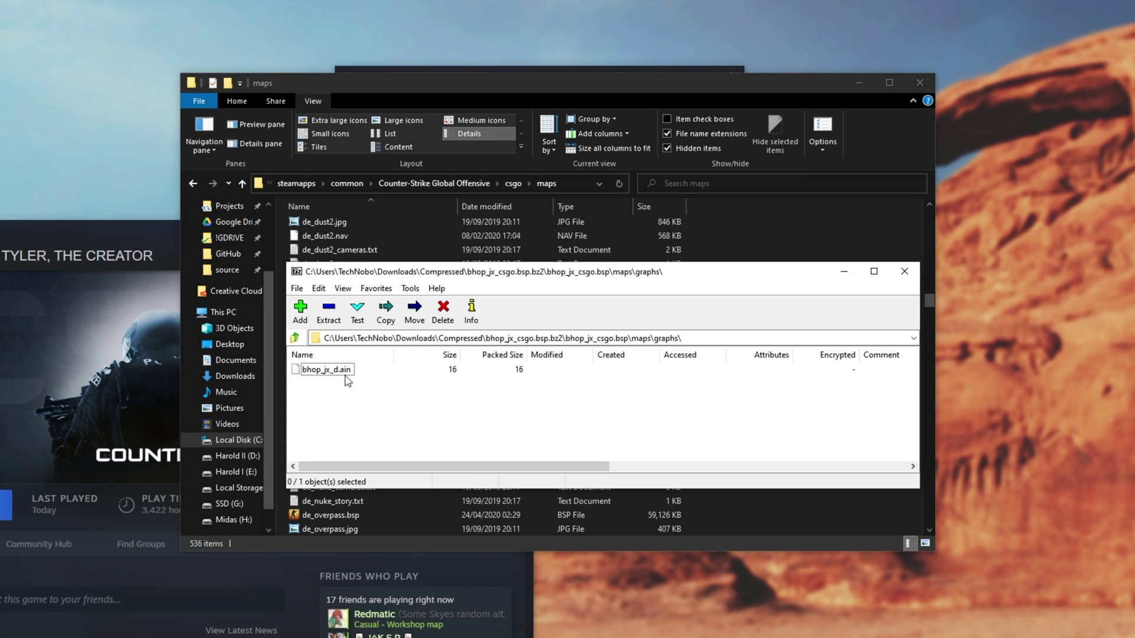
{"action": "double_click", "coordinate": [295, 338]}
{"action": "key", "text": "Down"}
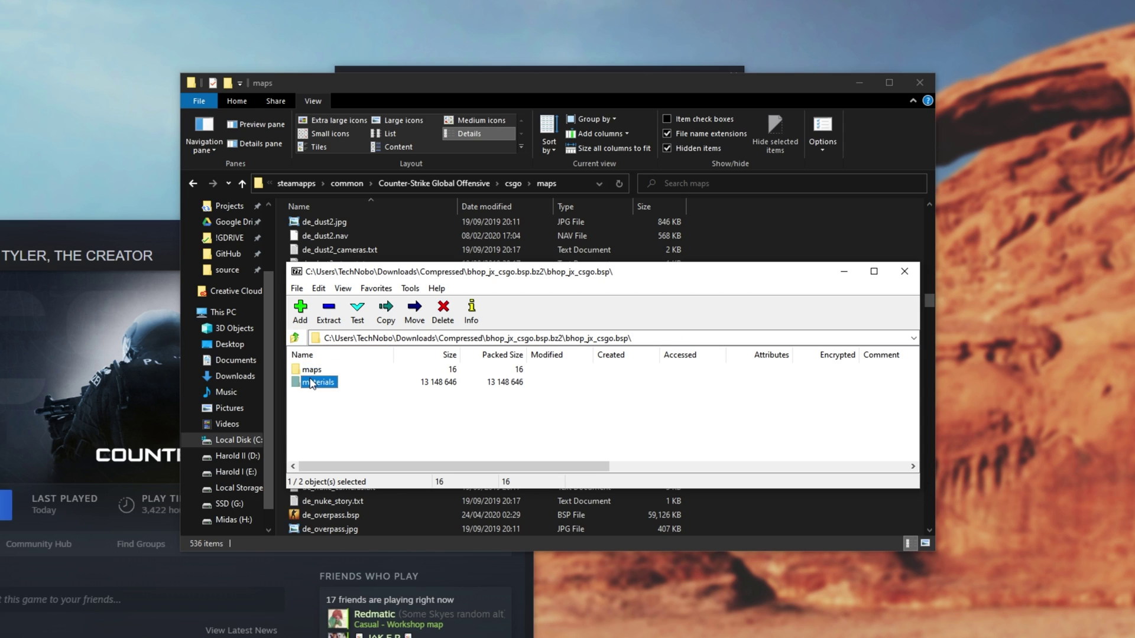
{"action": "key", "text": "Return"}
{"action": "double_click", "coordinate": [295, 338]}
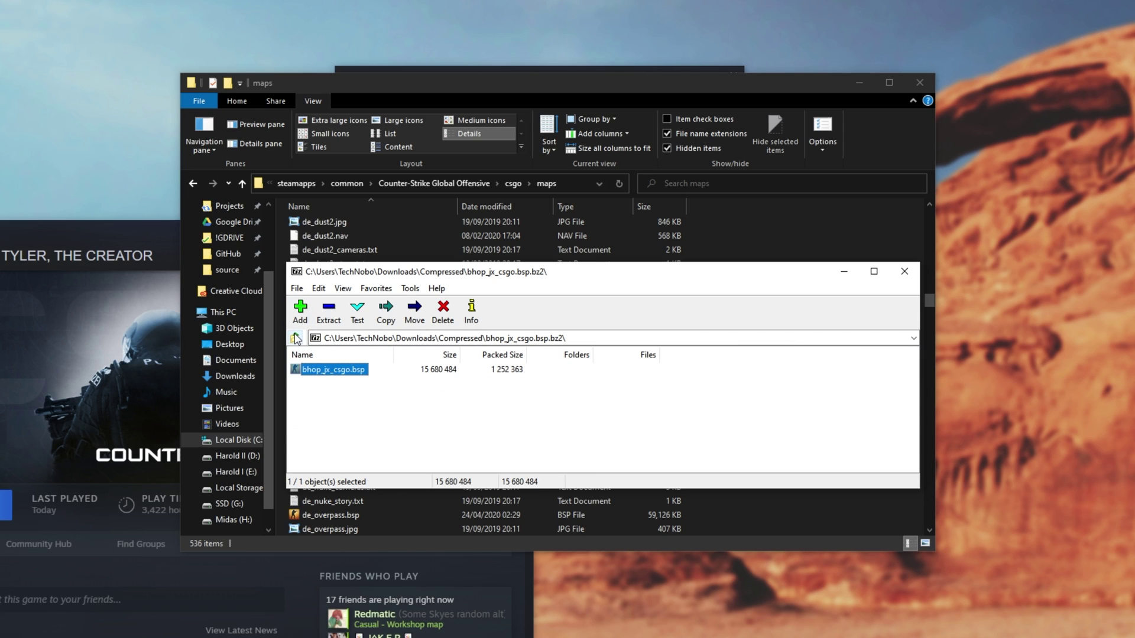
Step: Drag bhop_jx_csgo.bsp into the maps folder, replacing the existing copy
{"action": "left_click", "coordinate": [349, 369]}
{"action": "left_click_drag", "start_coordinate": [389, 278], "coordinate": [675, 266]}
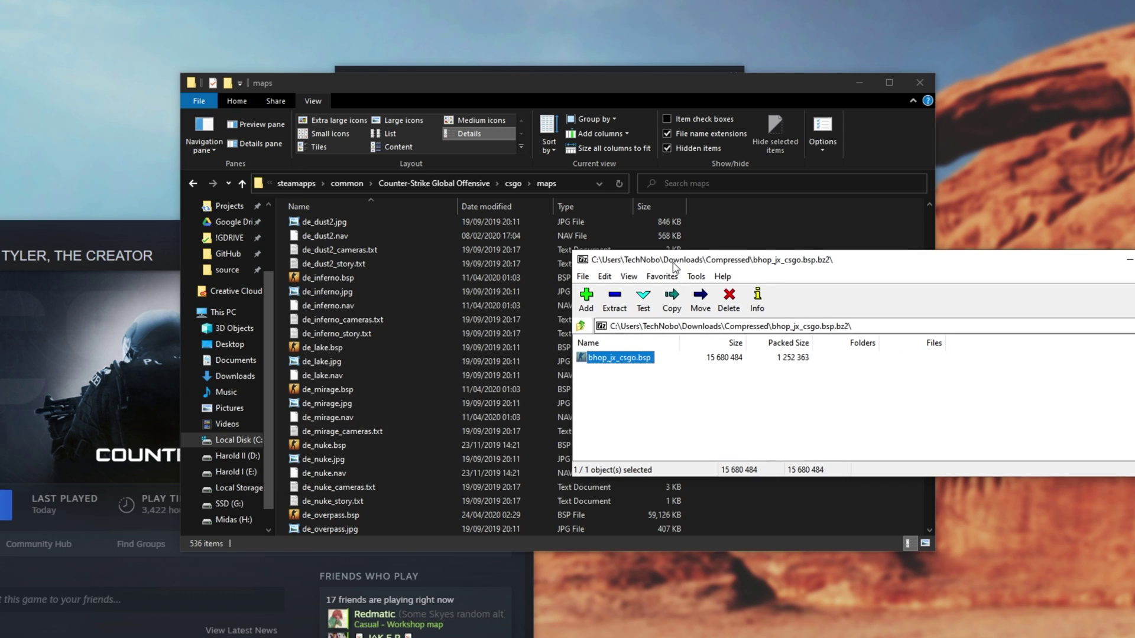
{"action": "left_click_drag", "start_coordinate": [282, 395], "coordinate": [281, 396]}
{"action": "left_click", "coordinate": [548, 221]}
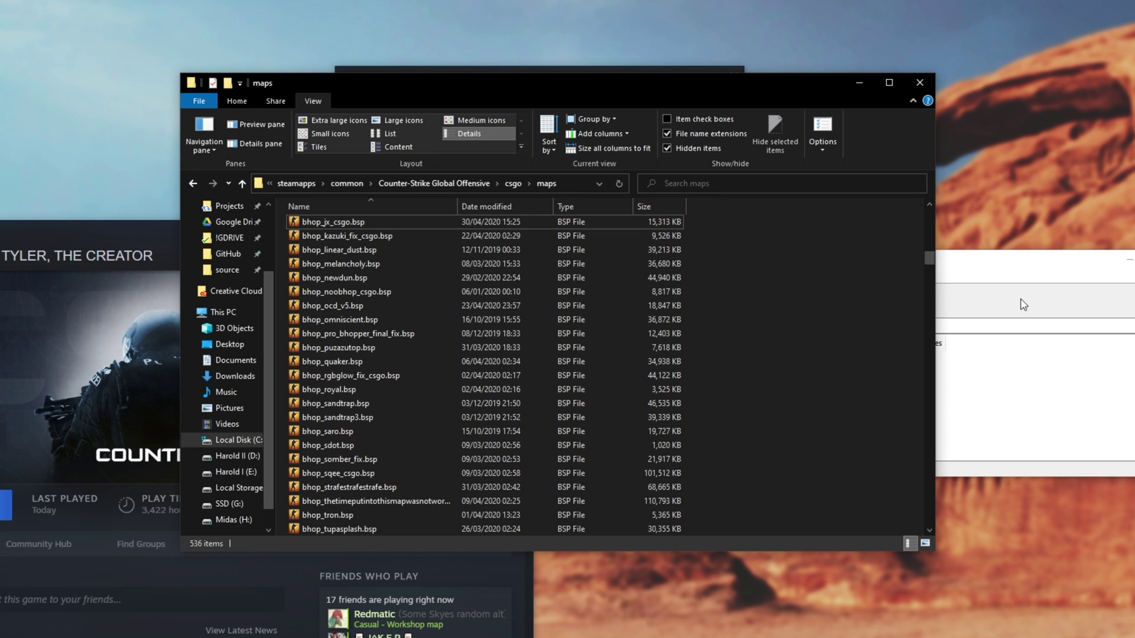
{"action": "left_click_drag", "start_coordinate": [1083, 267], "coordinate": [955, 258]}
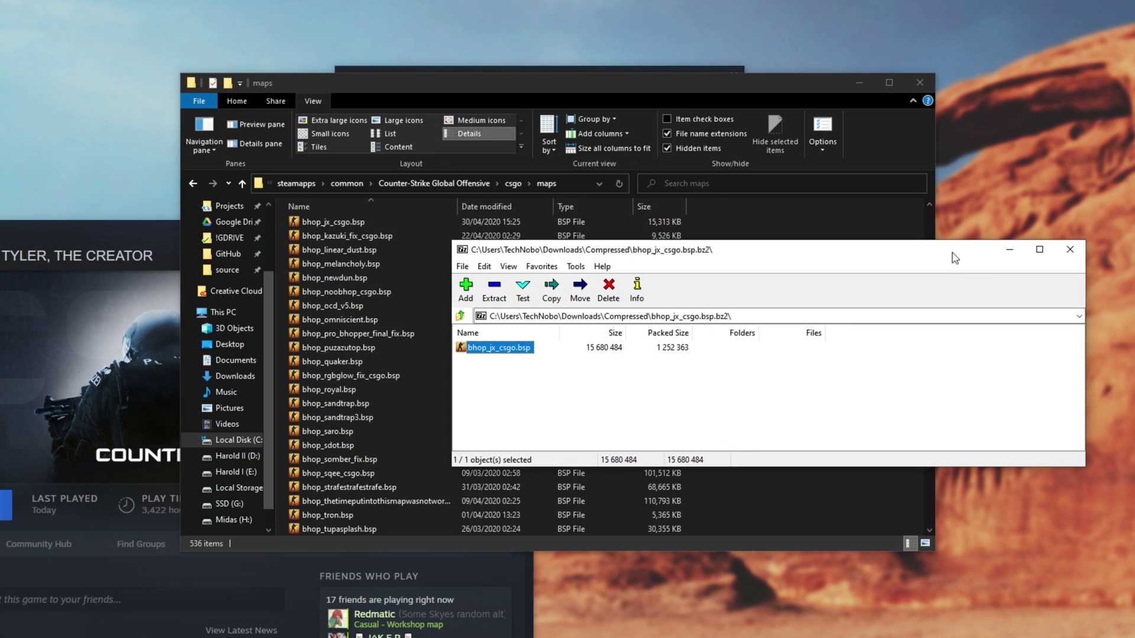
Step: Close 7-Zip, confirm bhop_jx_csgo.bsp is 15,313 KB in maps, and return to CS:GO
{"action": "left_click", "coordinate": [1070, 250]}
{"action": "scroll", "coordinate": [716, 387], "scroll_direction": "up", "scroll_amount": 1}
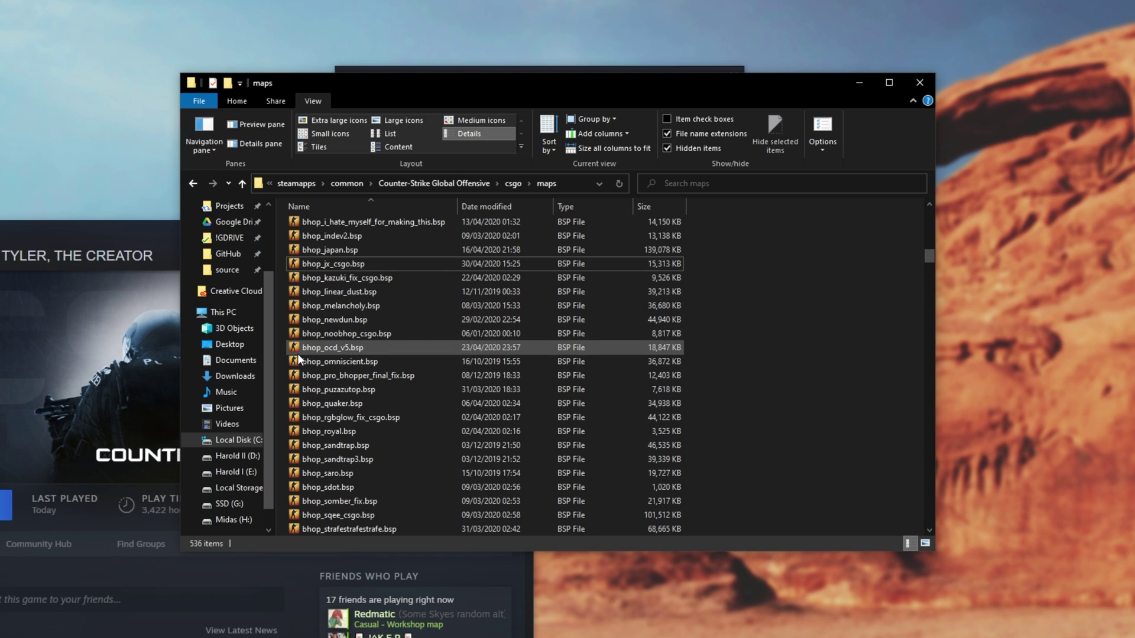
{"action": "left_click", "coordinate": [372, 264]}
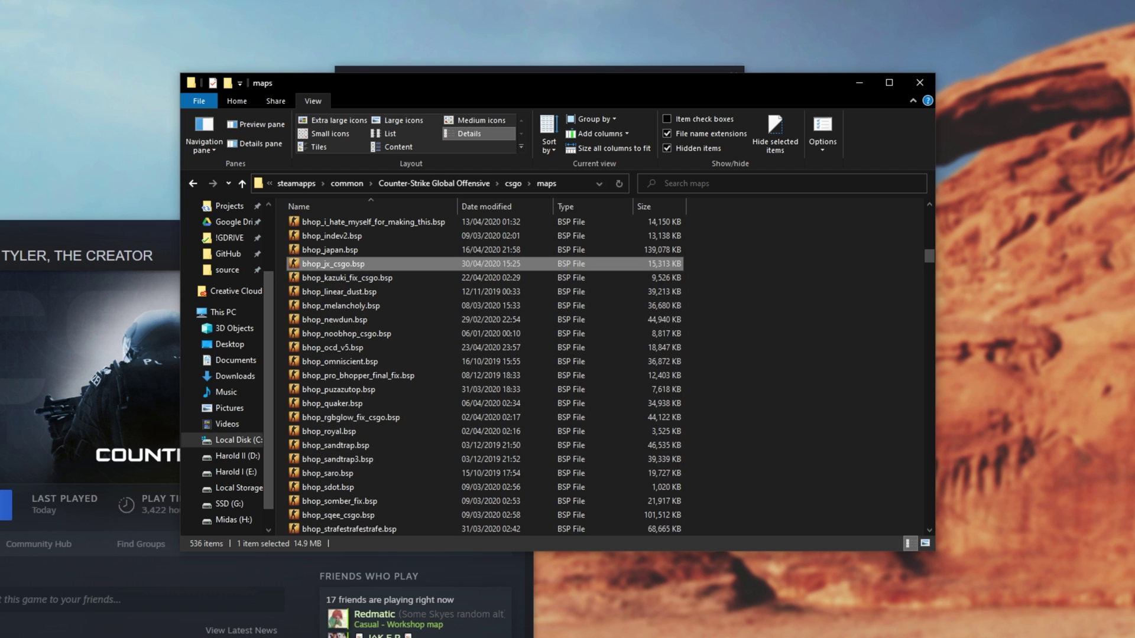
{"action": "key", "text": "alt+Tab"}
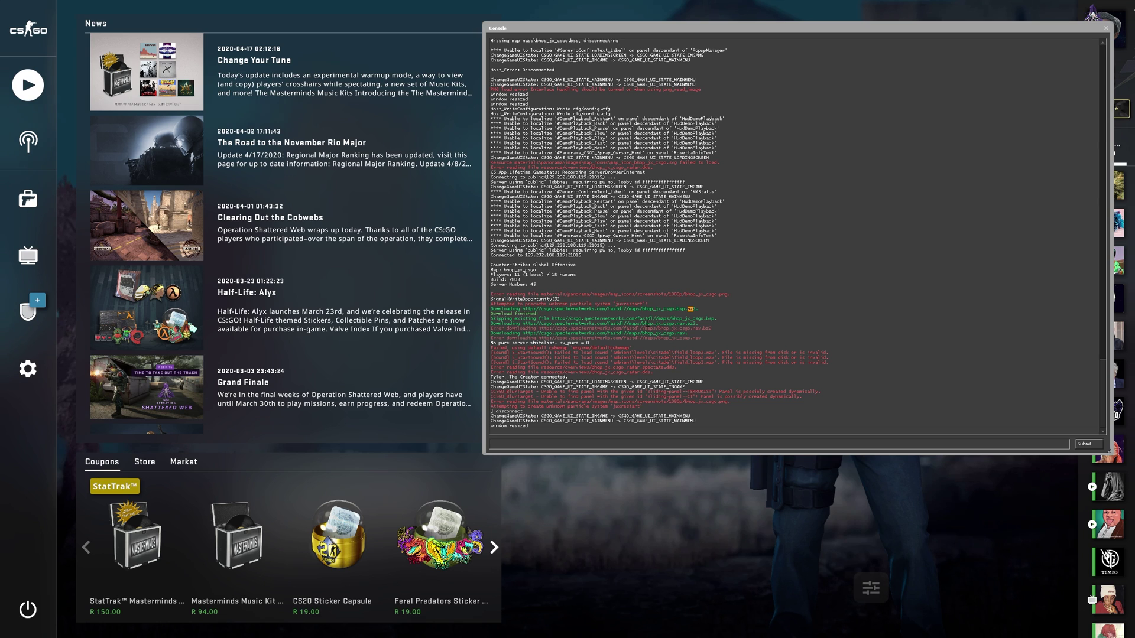
Step: Close the console and rejoin the bhop_jx_csgo server as a Counter-Terrorist
{"action": "mouse_move", "coordinate": [695, 308]}
{"action": "left_mouse_down"}
{"action": "mouse_move", "coordinate": [713, 345]}
{"action": "mouse_move", "coordinate": [539, 314]}
{"action": "mouse_move", "coordinate": [688, 309]}
{"action": "left_mouse_up"}
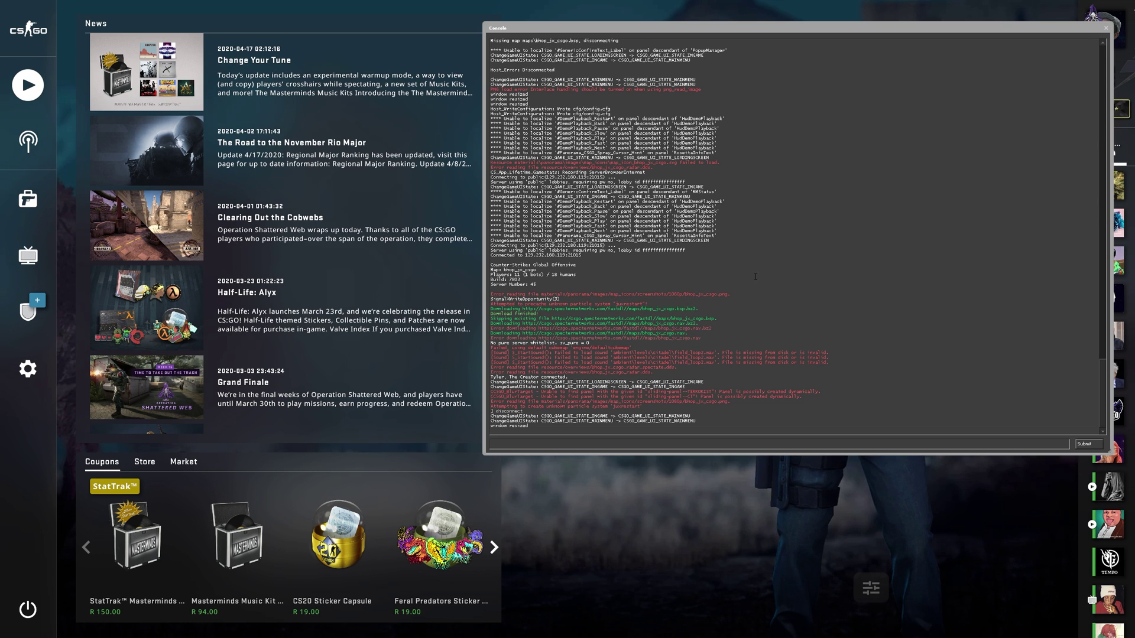
{"action": "key", "text": "grave"}
{"action": "left_click", "coordinate": [28, 85]}
{"action": "left_click", "coordinate": [198, 80]}
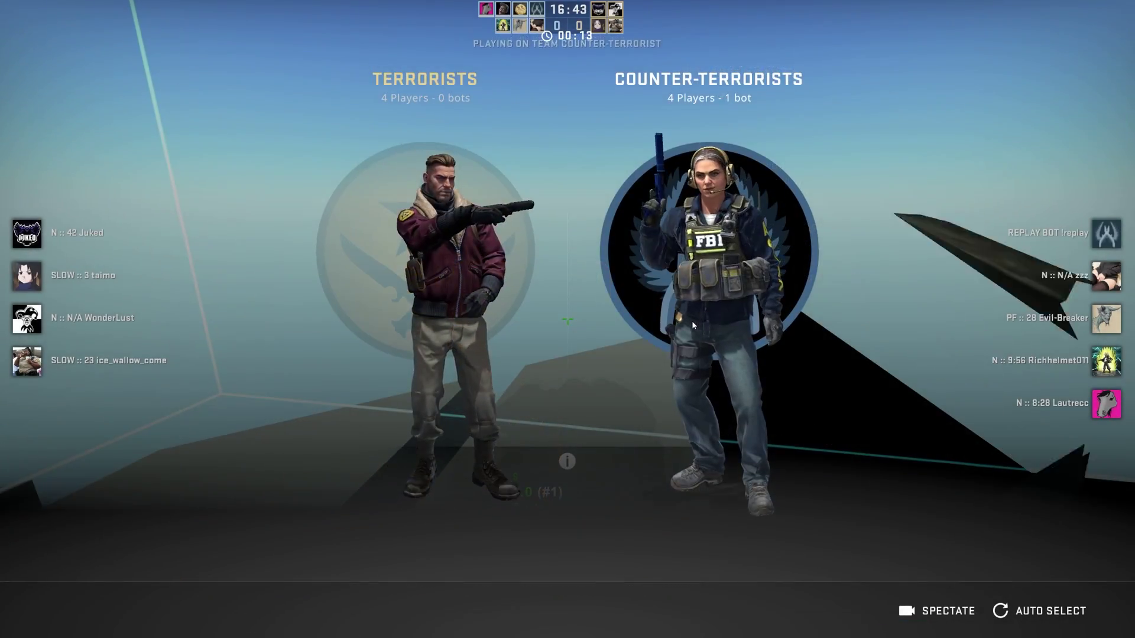
{"action": "left_click", "coordinate": [692, 320]}
Step: Start bunny-hopping and strafing along the bhop course
{"action": "key", "text": "space"}
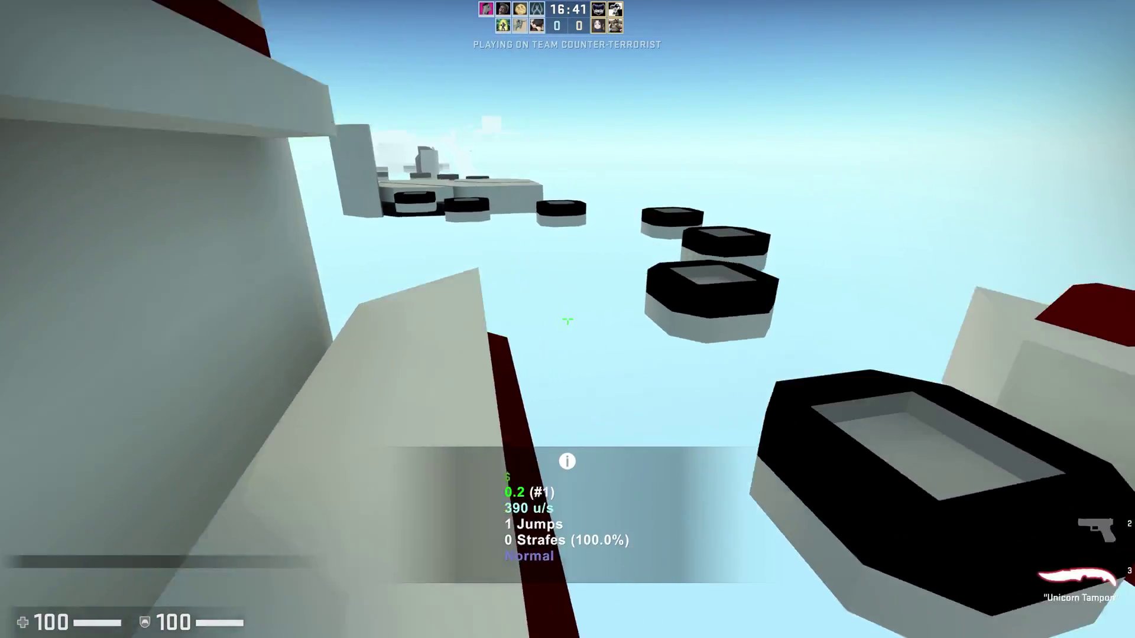
{"action": "key", "text": "a"}
{"action": "key", "text": "space"}
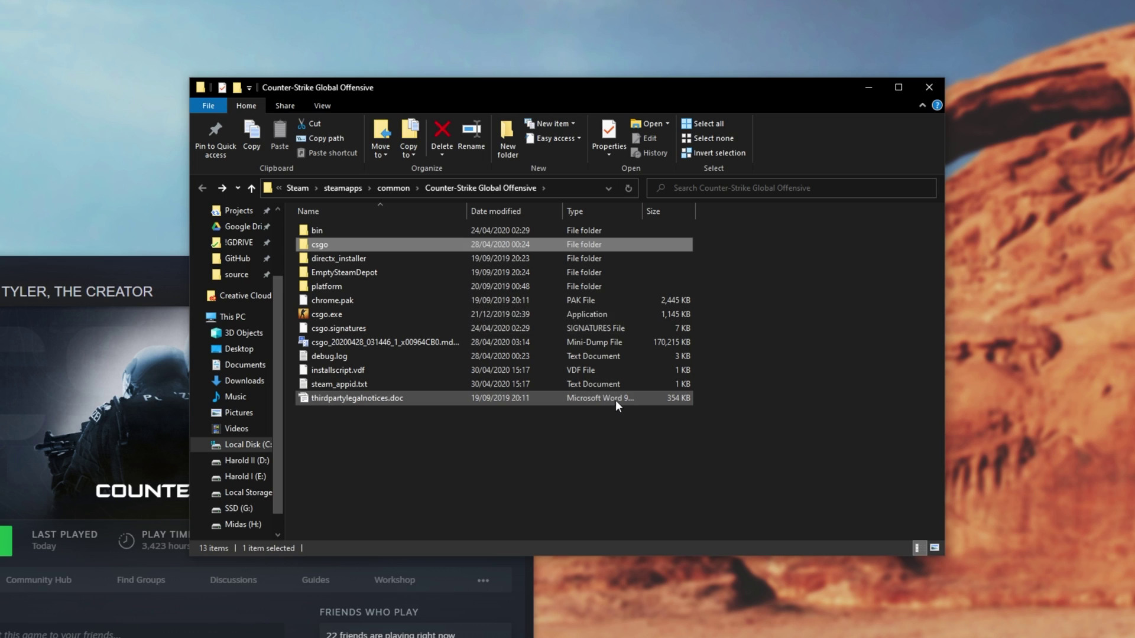
Step: Browse into csgo > maps and select de_overpass.bsp, de_vertigo.bsp and de_vertigo.nav
{"action": "left_click", "coordinate": [633, 457]}
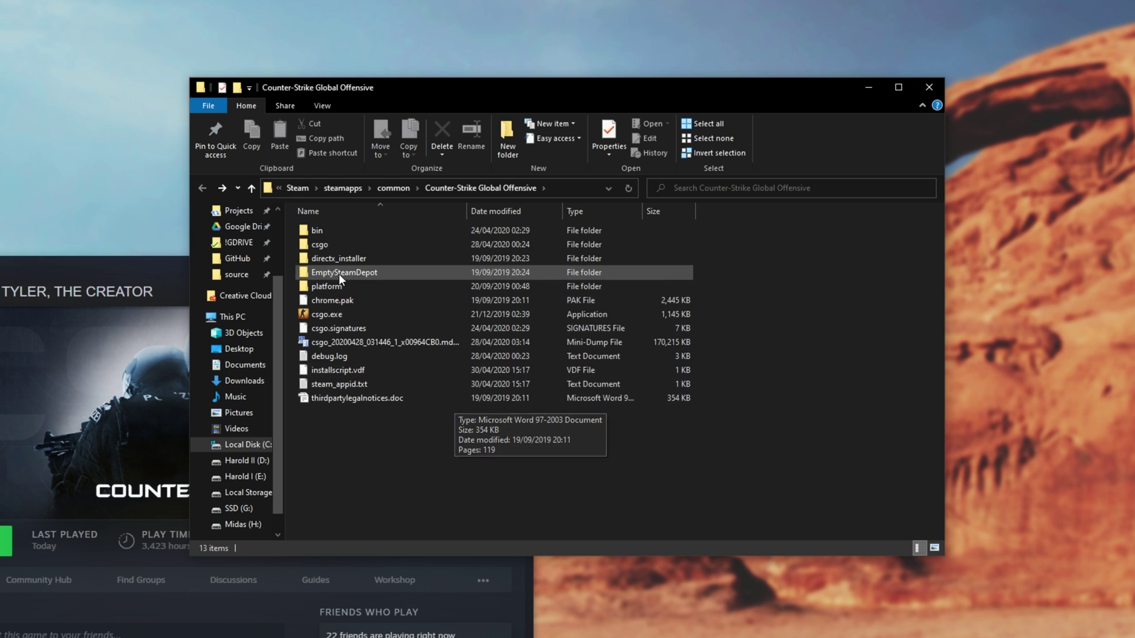
{"action": "double_click", "coordinate": [371, 239]}
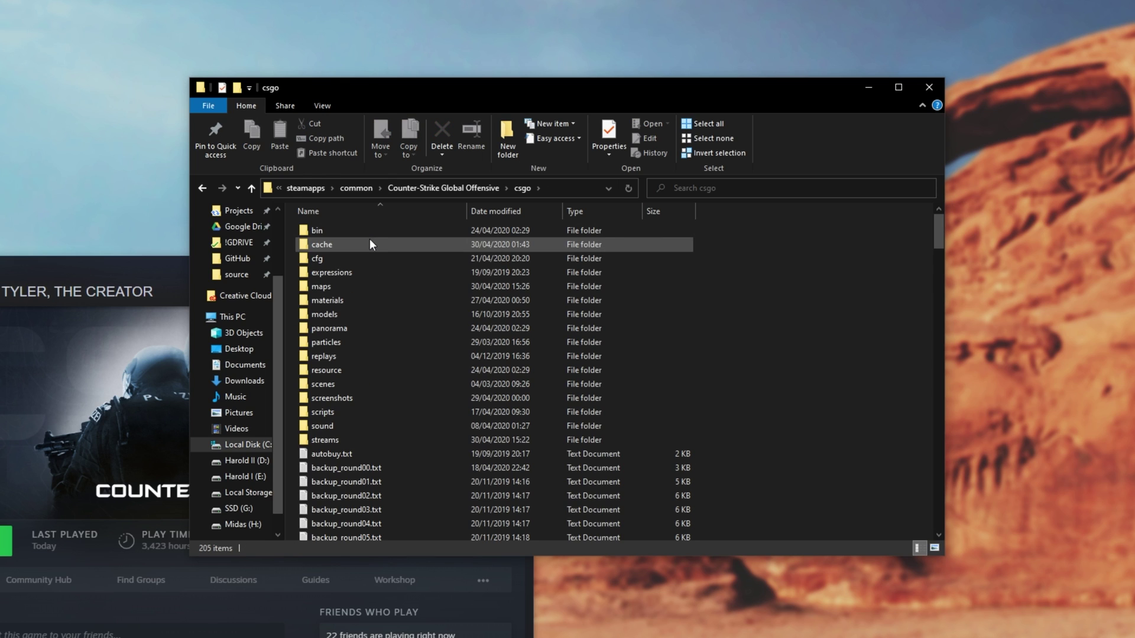
{"action": "double_click", "coordinate": [353, 288]}
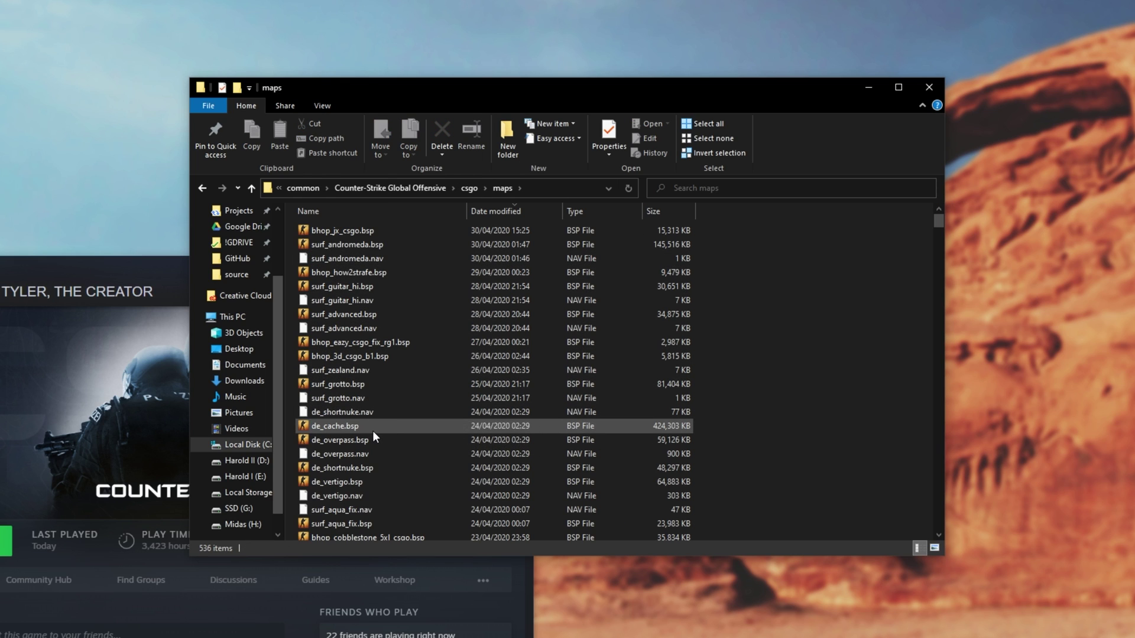
{"action": "left_click", "coordinate": [337, 440]}
{"action": "left_click", "coordinate": [348, 482]}
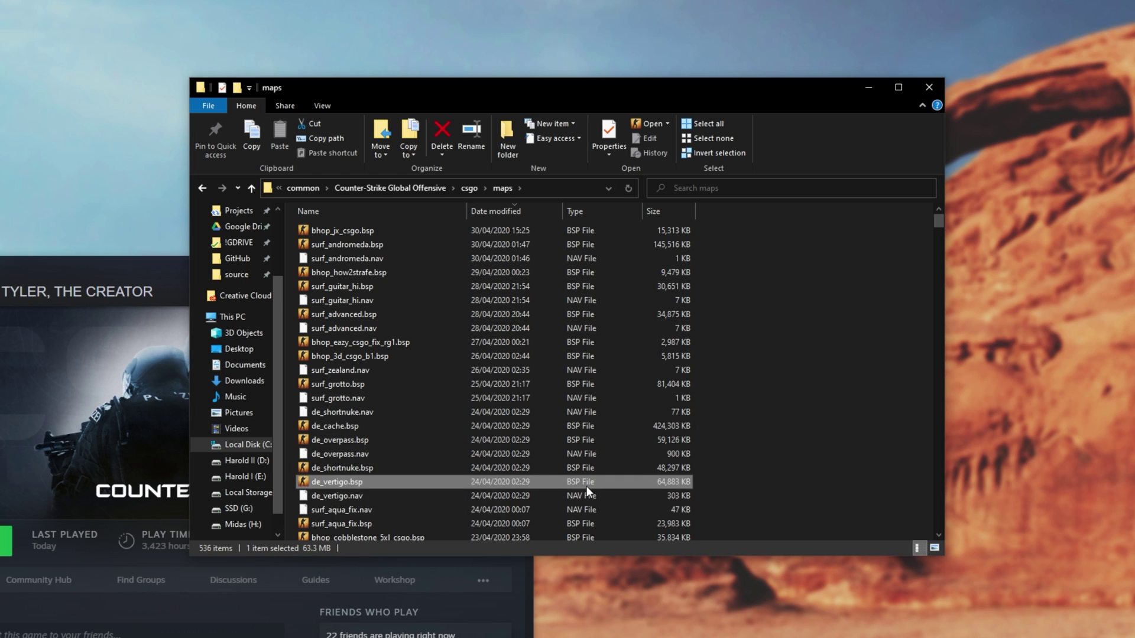
{"action": "left_click", "coordinate": [380, 496]}
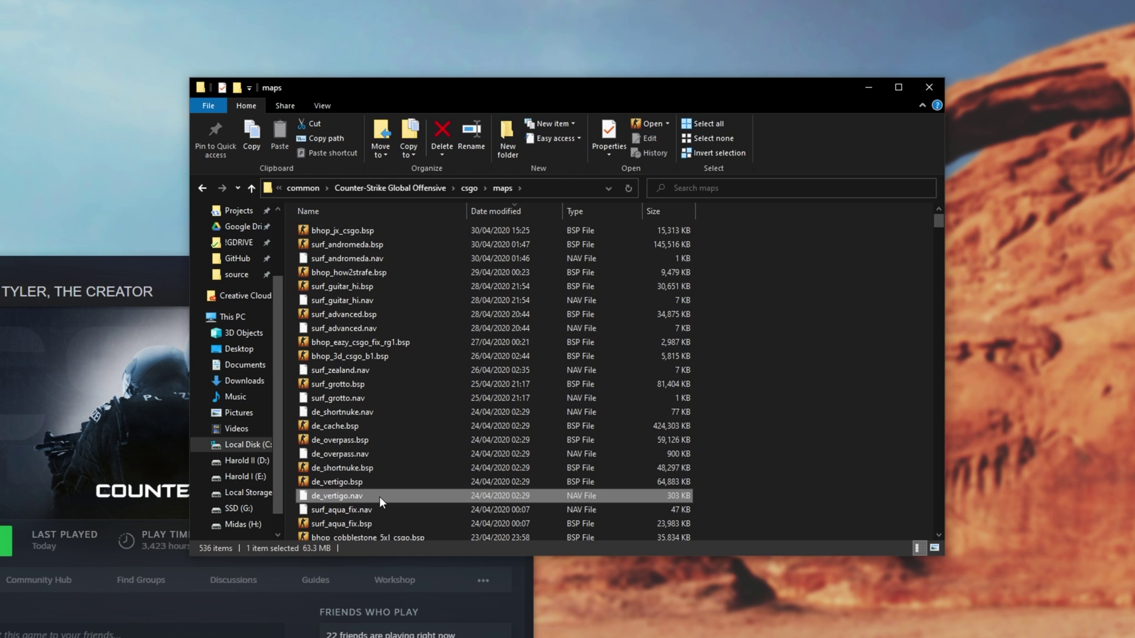
Step: Close Explorer, view CS:GO's Local Files properties in the Steam library, then close them
{"action": "left_click", "coordinate": [868, 87]}
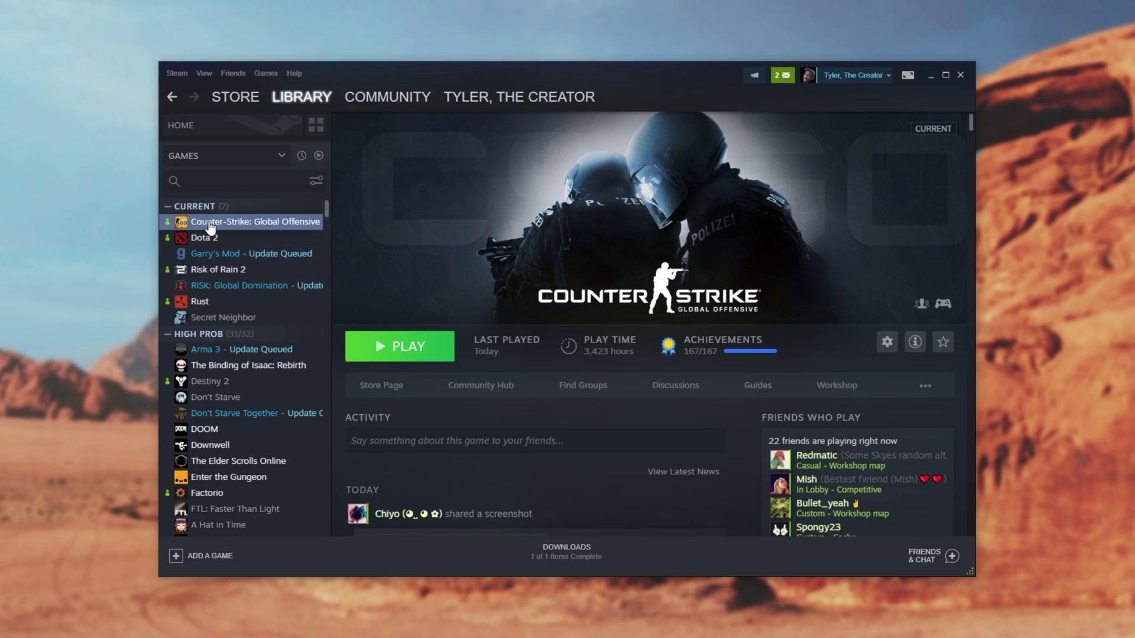
{"action": "right_click", "coordinate": [211, 225]}
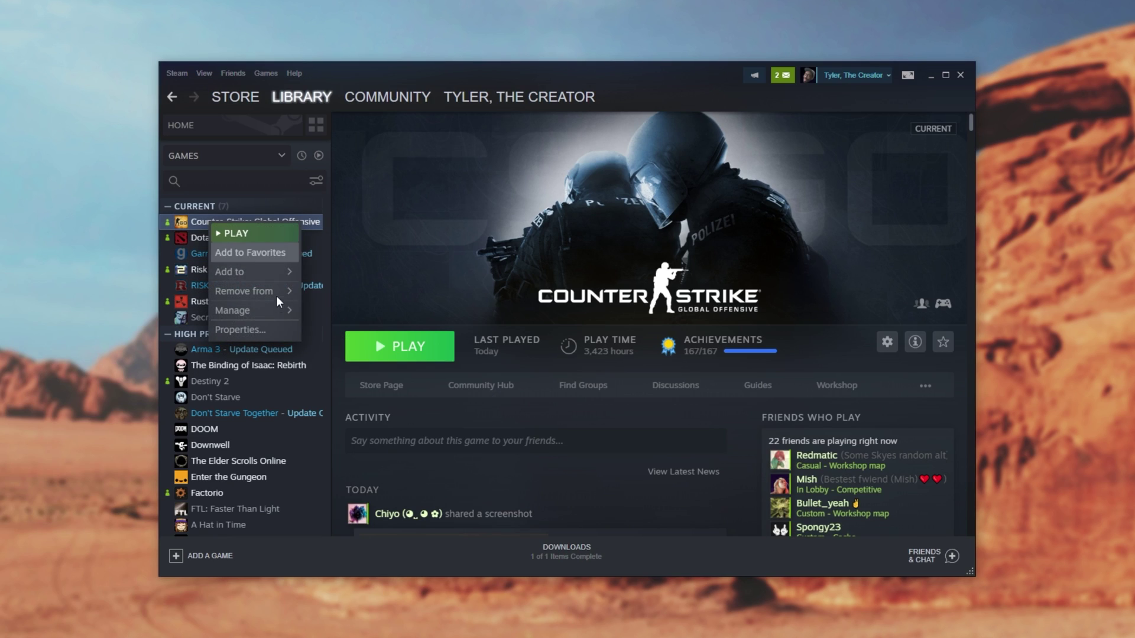
{"action": "left_click", "coordinate": [274, 331]}
{"action": "left_click", "coordinate": [162, 28]}
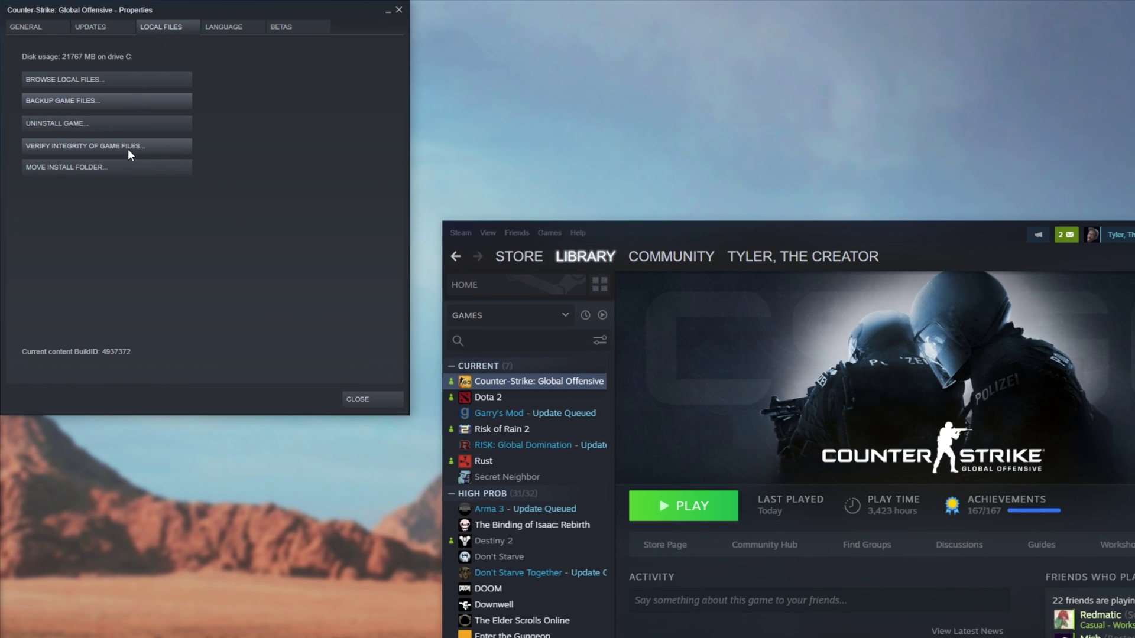
{"action": "left_click", "coordinate": [364, 398]}
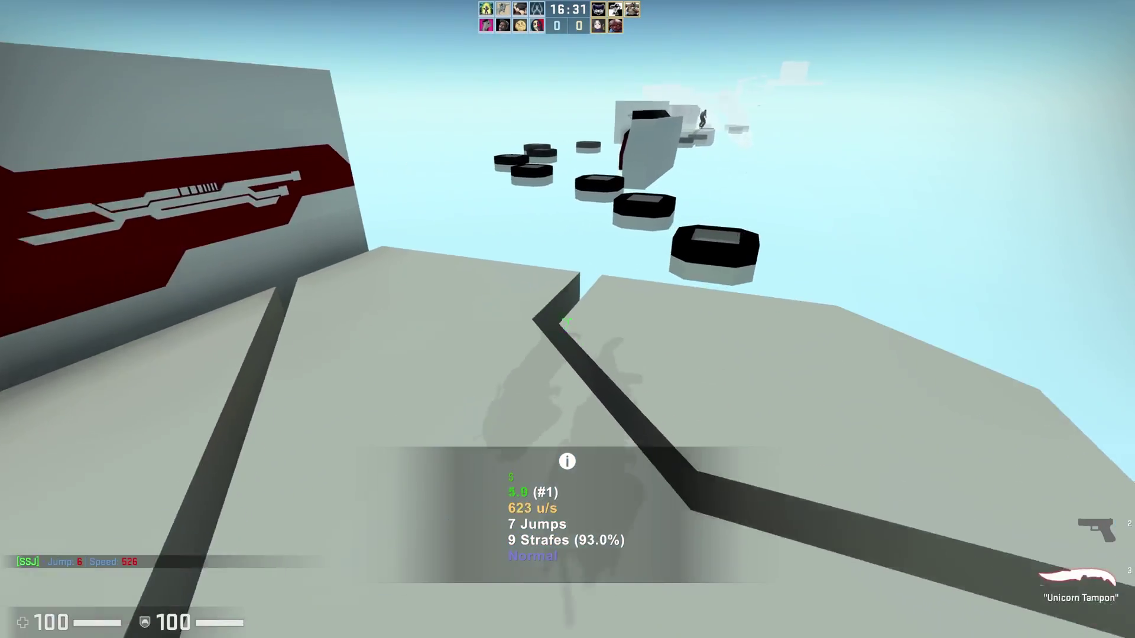
Step: Bunny-hop across the bhop_jx_csgo platforms to reach 13 jumps and 20 strafes
{"action": "key", "text": "space"}
{"action": "key", "text": "space"}
{"action": "key", "text": "space"}
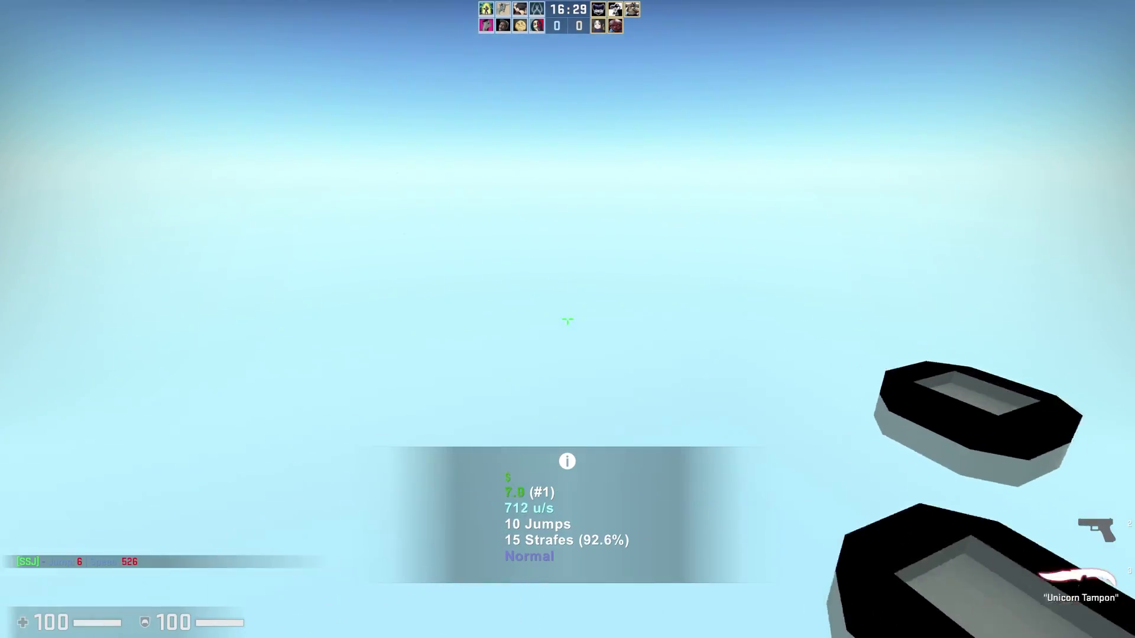
{"action": "key", "text": "space"}
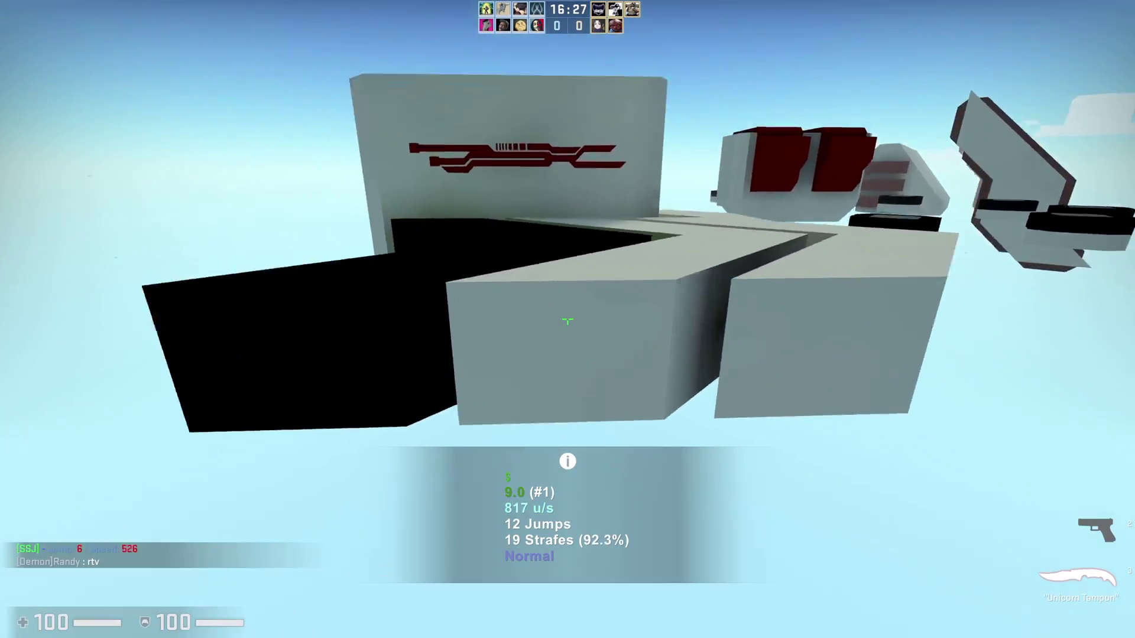
{"action": "key", "text": "space"}
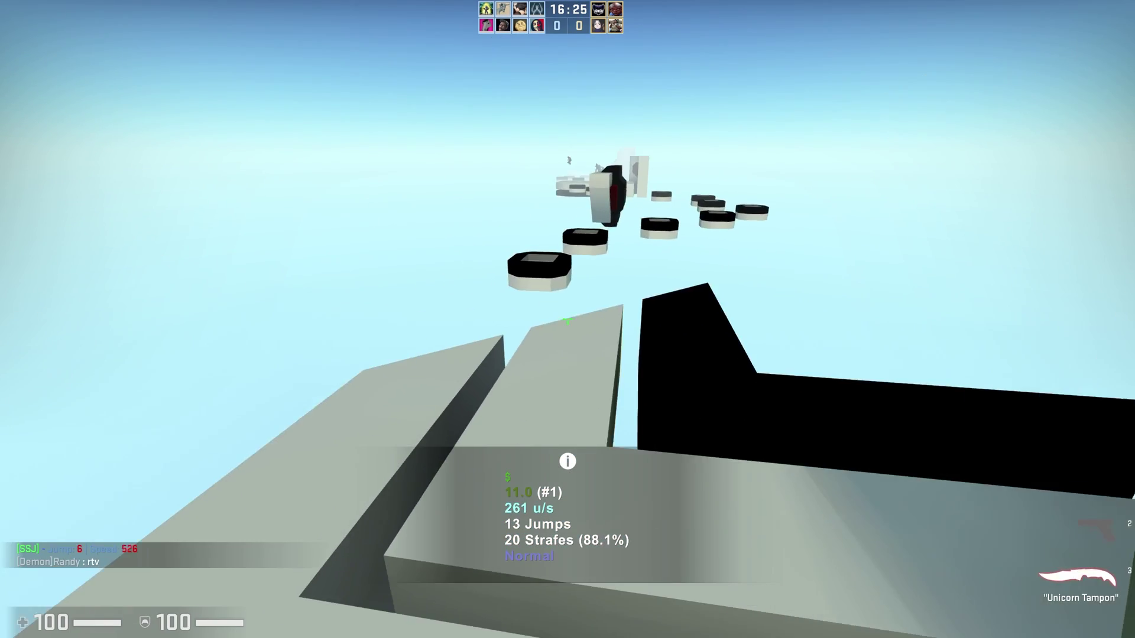